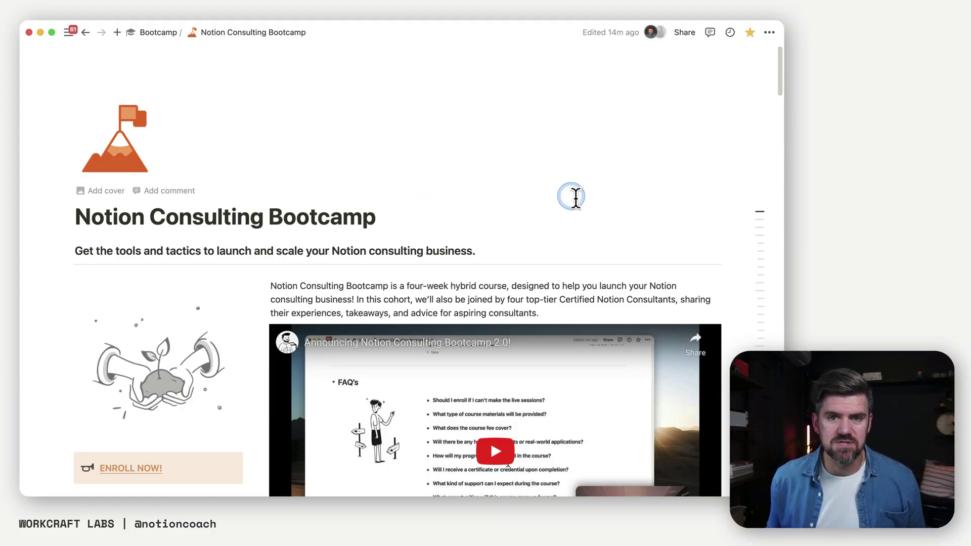
- Scroll through the Bootcamp page and place the caret at the end of the subtitle
scroll(576, 252, "down", 1)
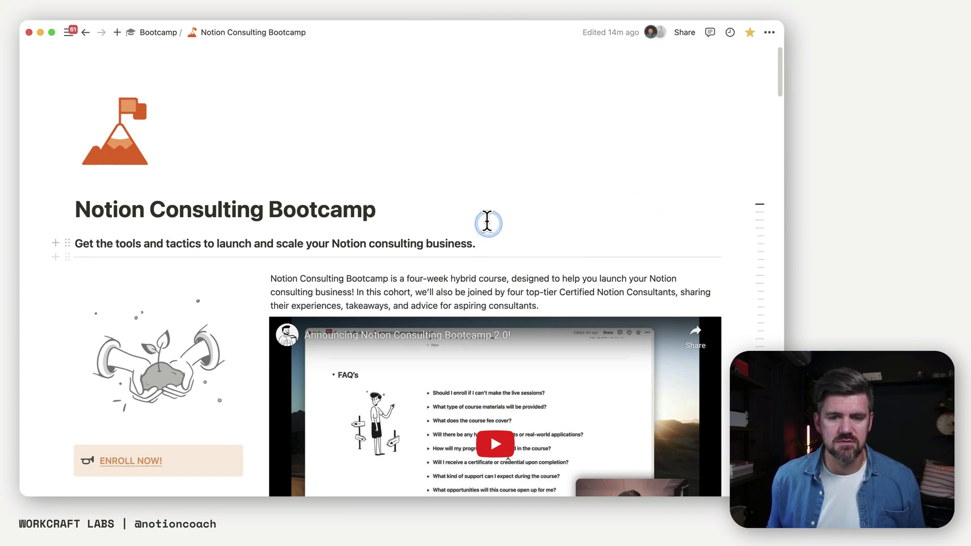
scroll(399, 189, "down", 2)
scroll(152, 137, "up", 2)
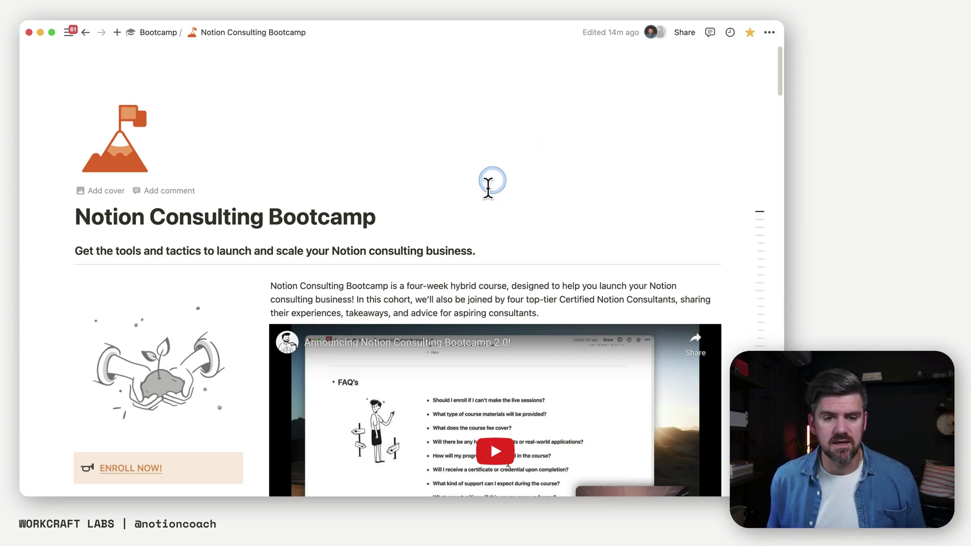
scroll(490, 197, "down", 3)
scroll(193, 397, "down", 2)
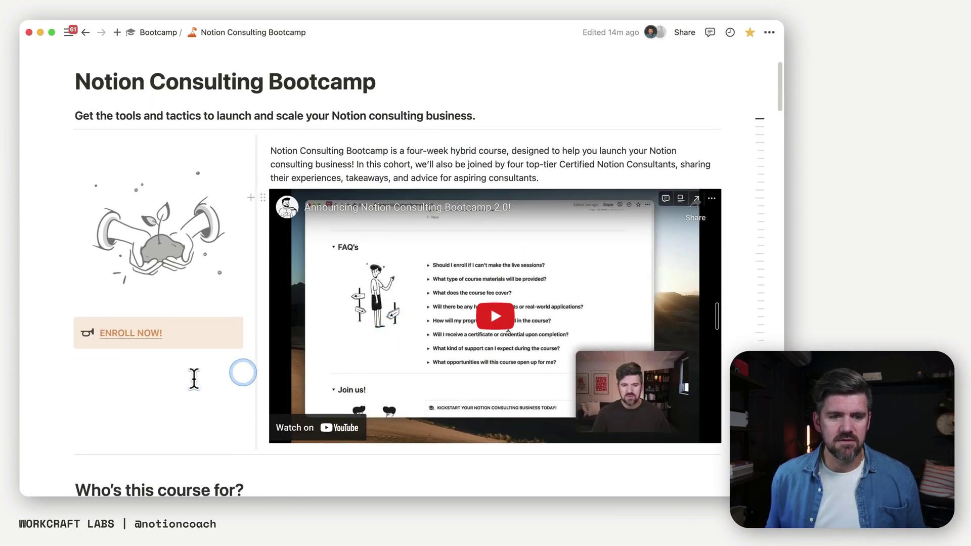
scroll(197, 313, "down", 10)
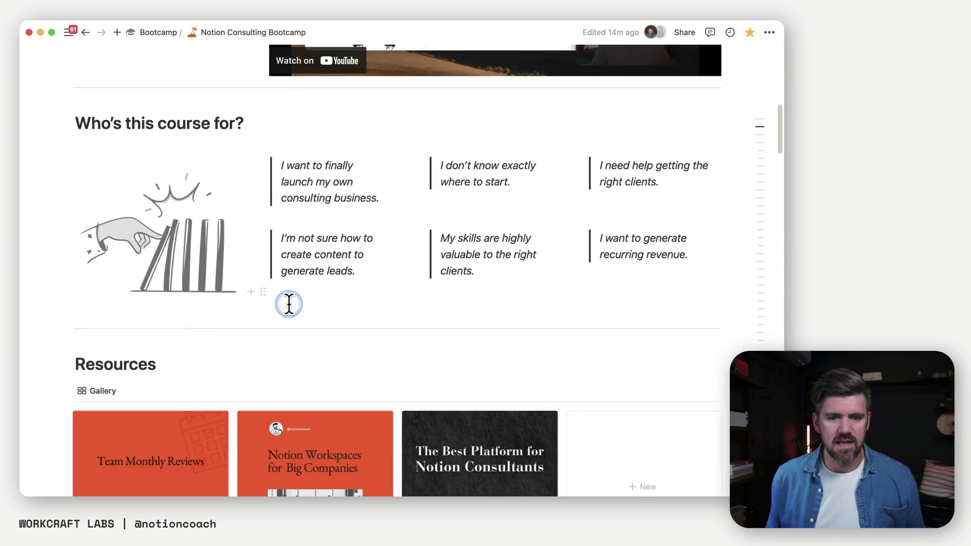
scroll(256, 297, "down", 5)
scroll(349, 309, "down", 2)
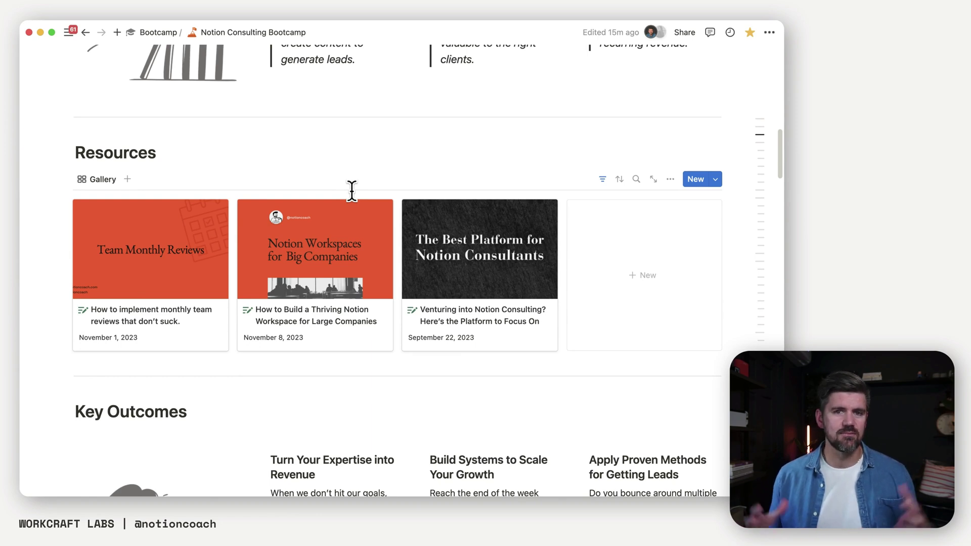
left_click(594, 192)
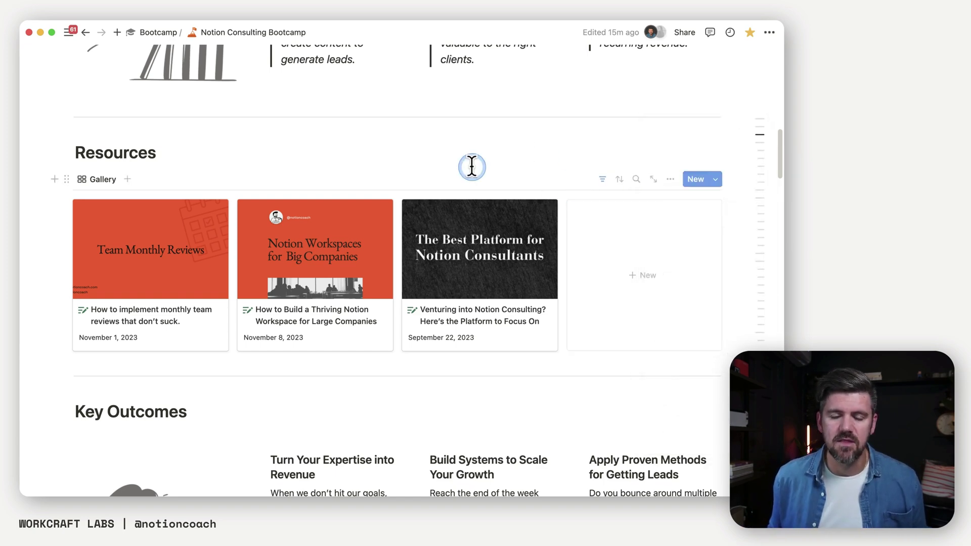
scroll(473, 172, "down", 2)
scroll(396, 248, "down", 10)
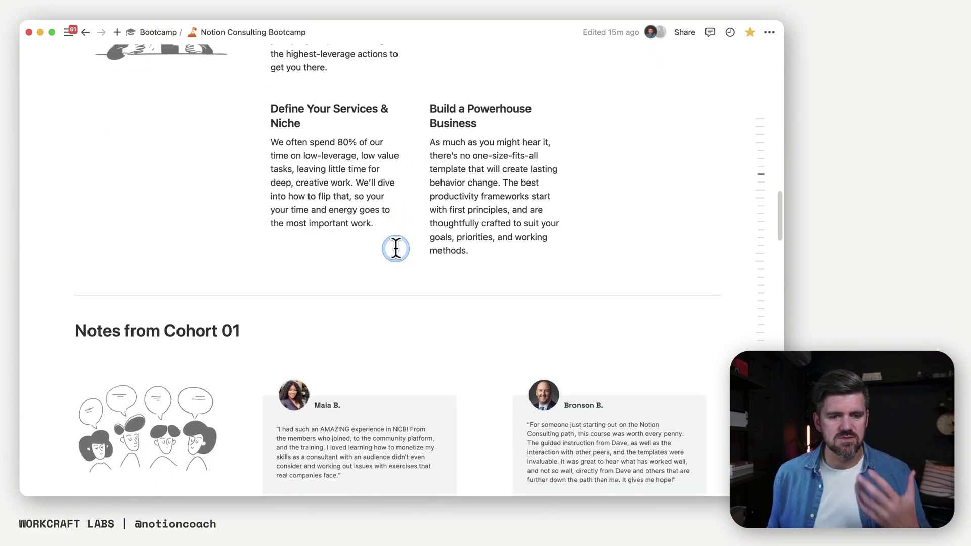
scroll(396, 248, "down", 12)
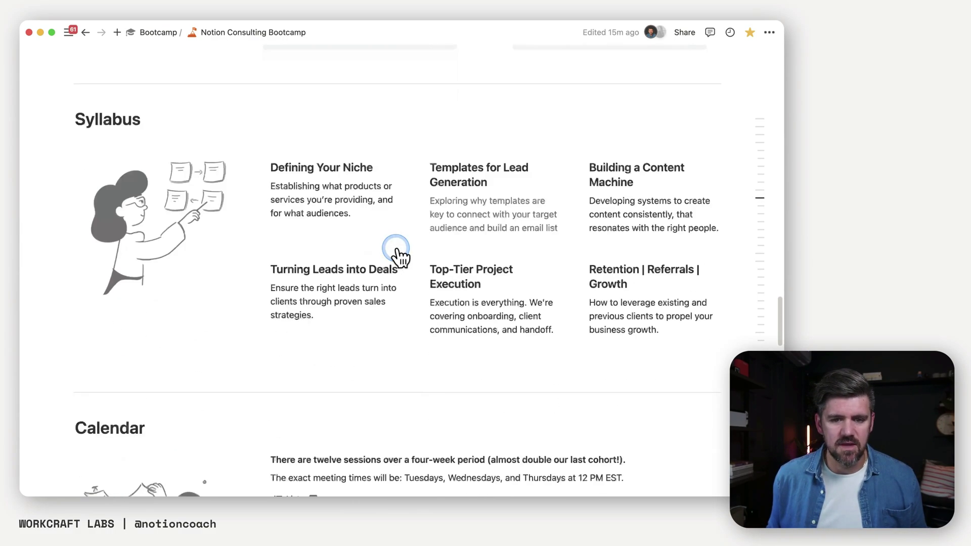
scroll(396, 248, "down", 1)
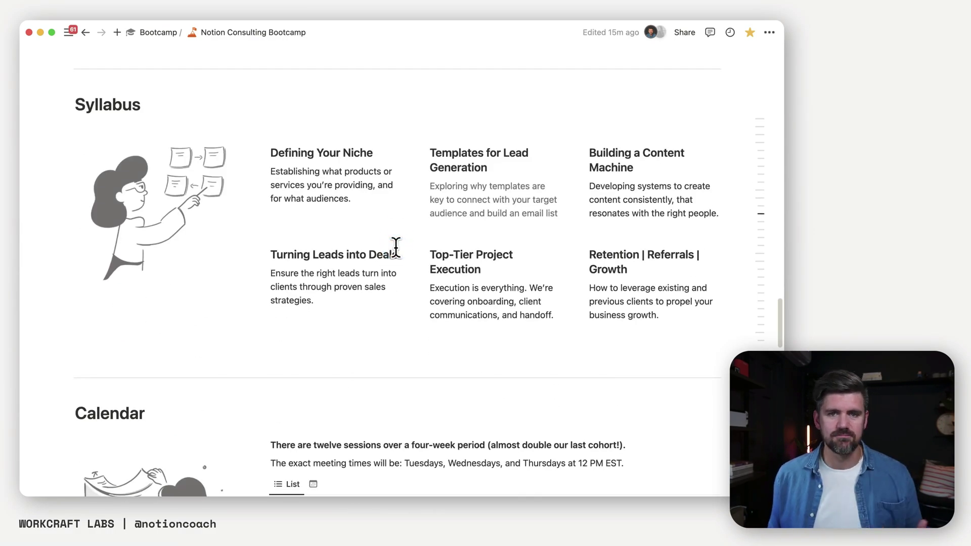
scroll(396, 247, "down", 6)
left_click(343, 242)
scroll(342, 242, "up", 20)
left_click(342, 237)
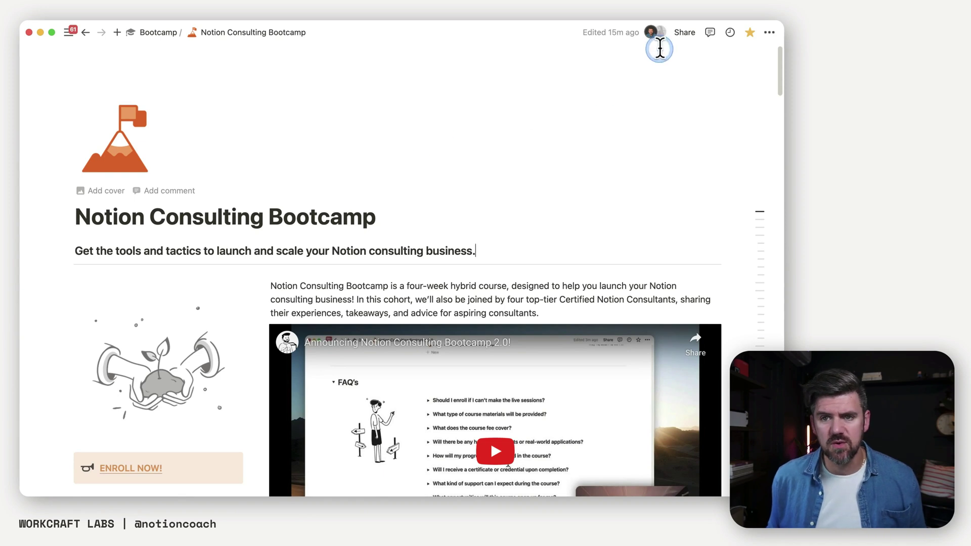
- Publish the Notion Consulting Bootcamp page to the web on ncoach.notion.site
left_click(683, 34)
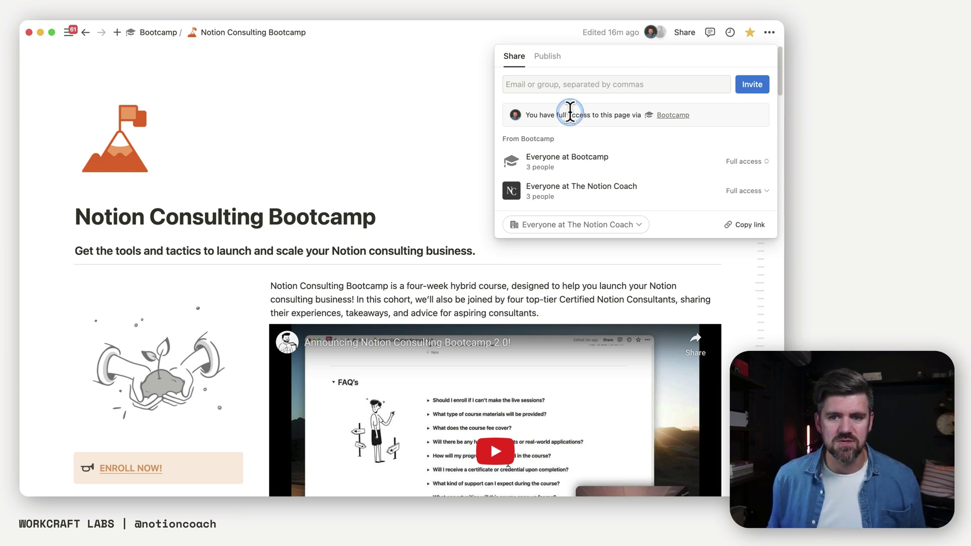
left_click(549, 57)
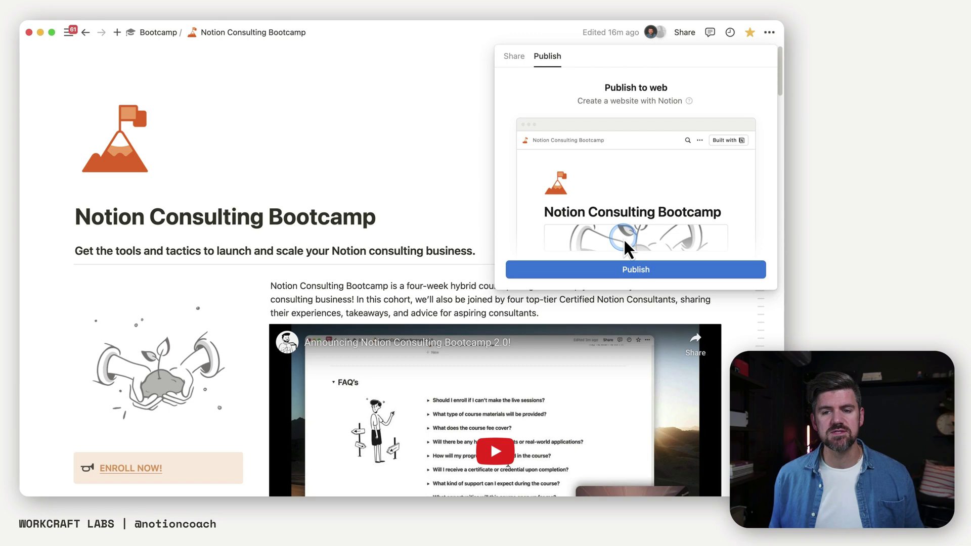
left_click(639, 269)
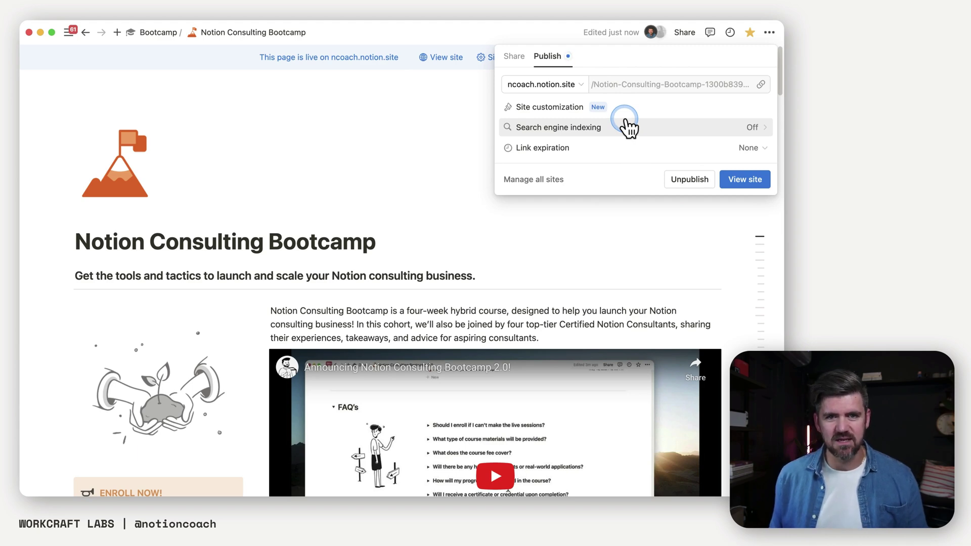
left_click(572, 85)
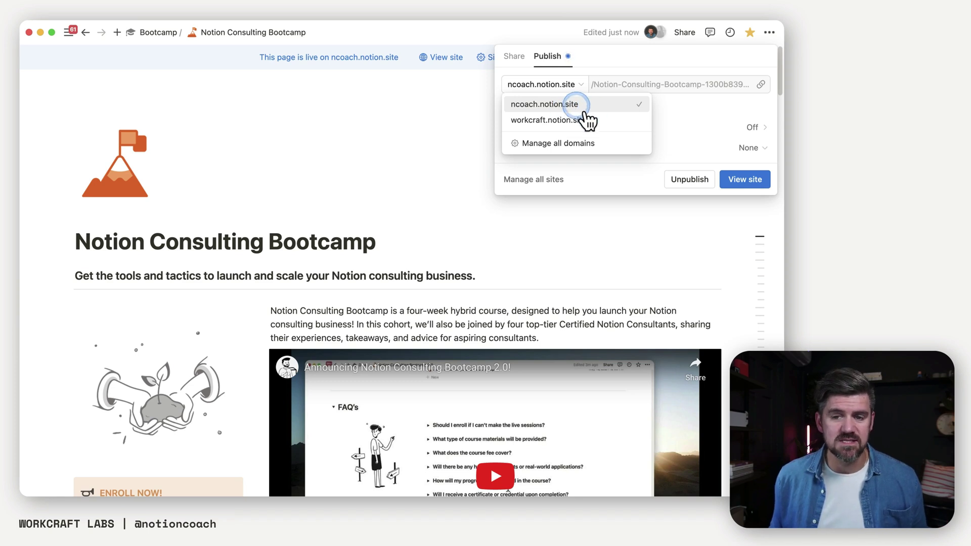
left_click(571, 144)
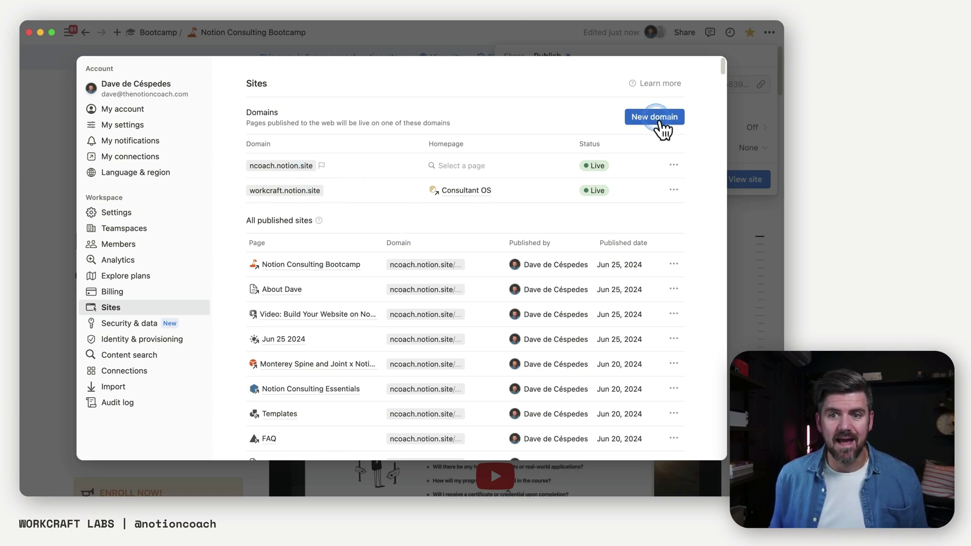
left_click(652, 118)
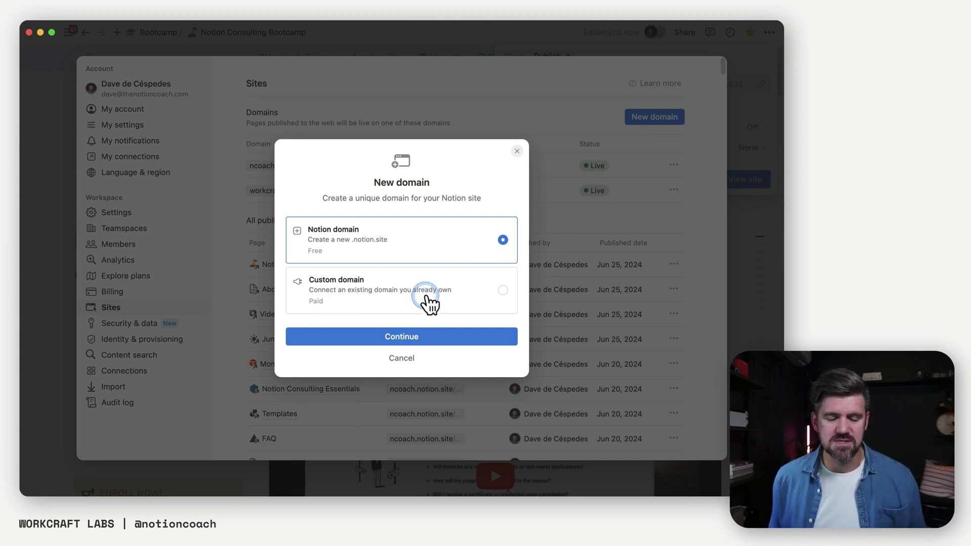
left_click(406, 358)
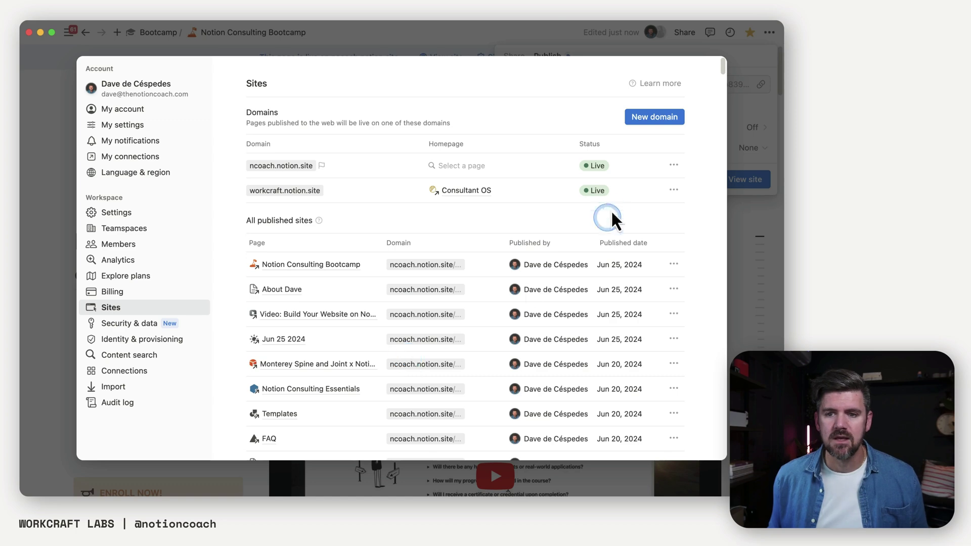
- Turn on Discoverable on the web and review the SEO link title and description
key("Escape")
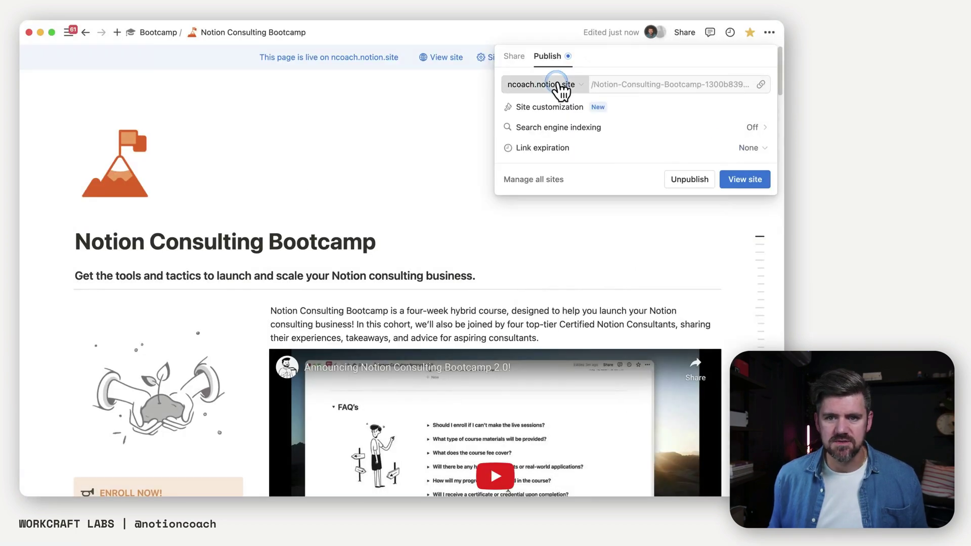
left_click(647, 129)
left_click(766, 85)
left_click(700, 147)
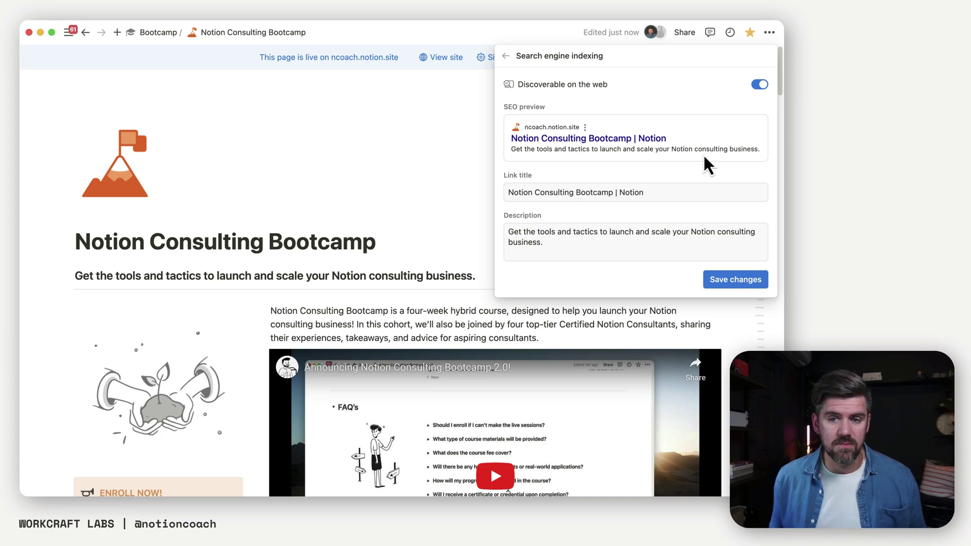
triple_click(570, 247)
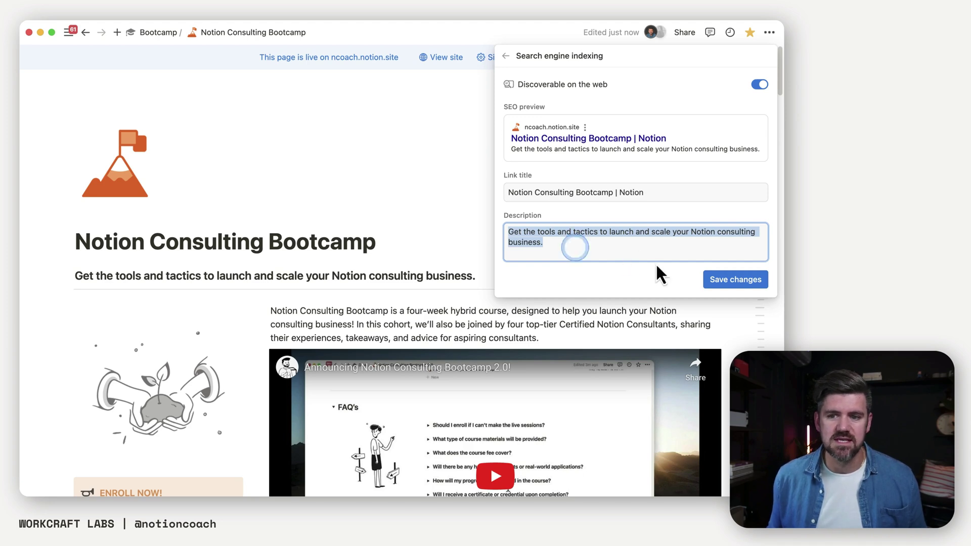
left_click(684, 277)
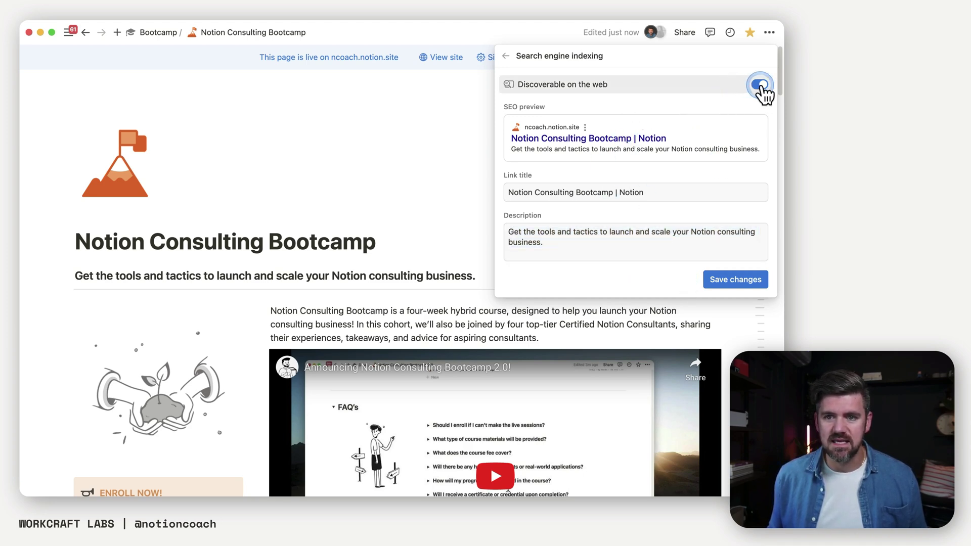
left_click(505, 56)
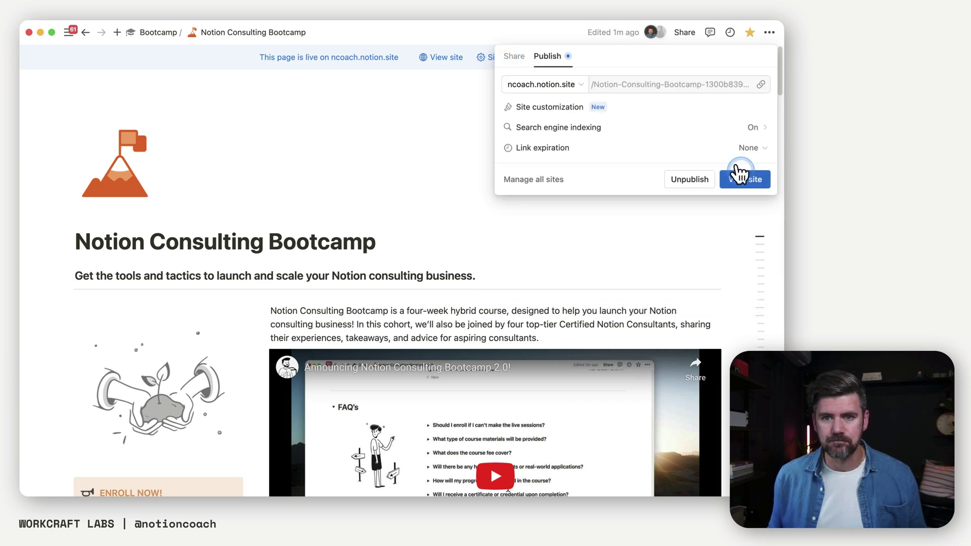
left_click(749, 148)
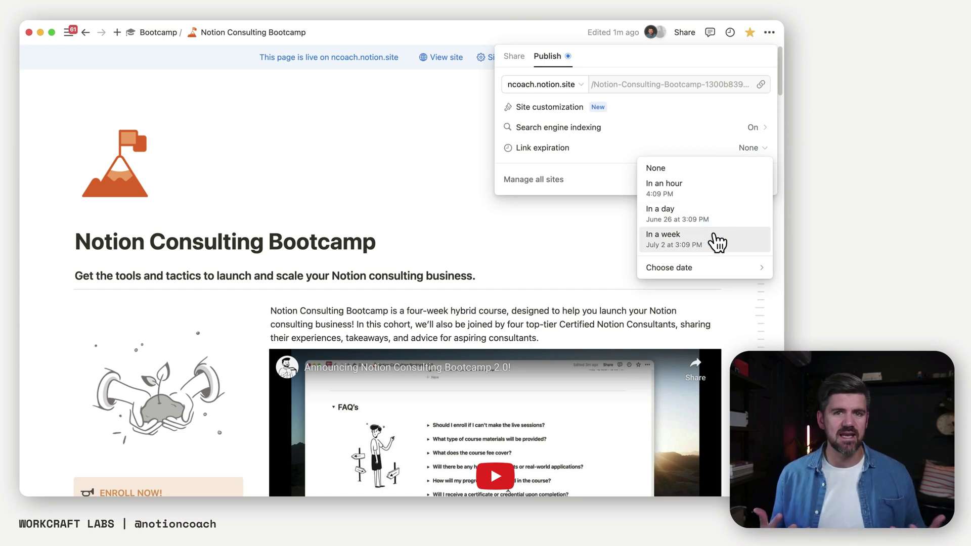
left_click(642, 268)
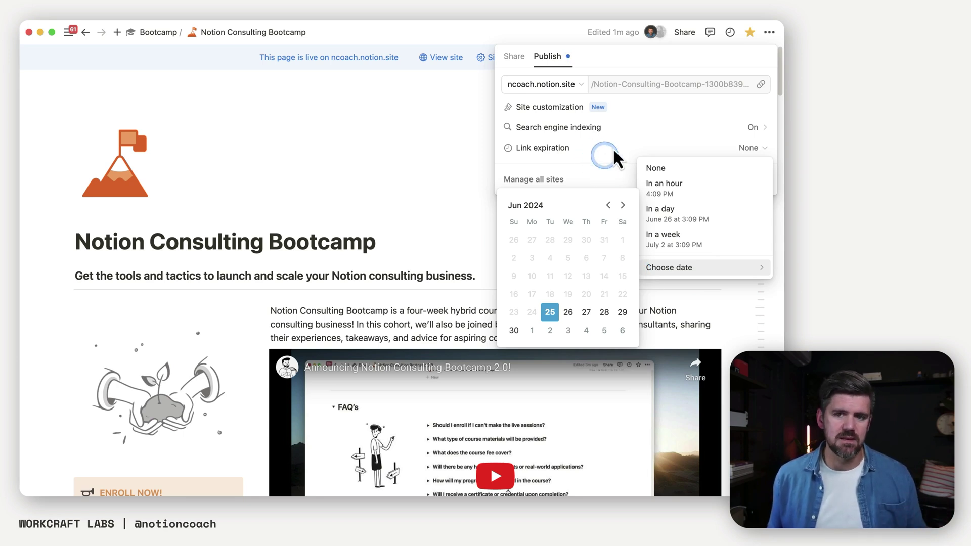
left_click(689, 132)
left_click(660, 103)
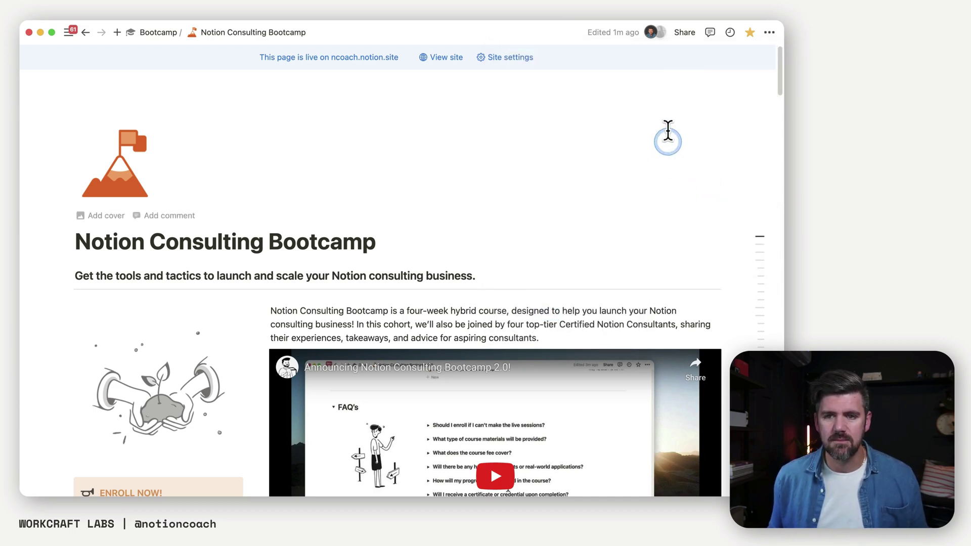
left_click(691, 32)
- Upload Notion Consulting Bootcamp.png from Downloads as the site's share preview image
left_click(678, 110)
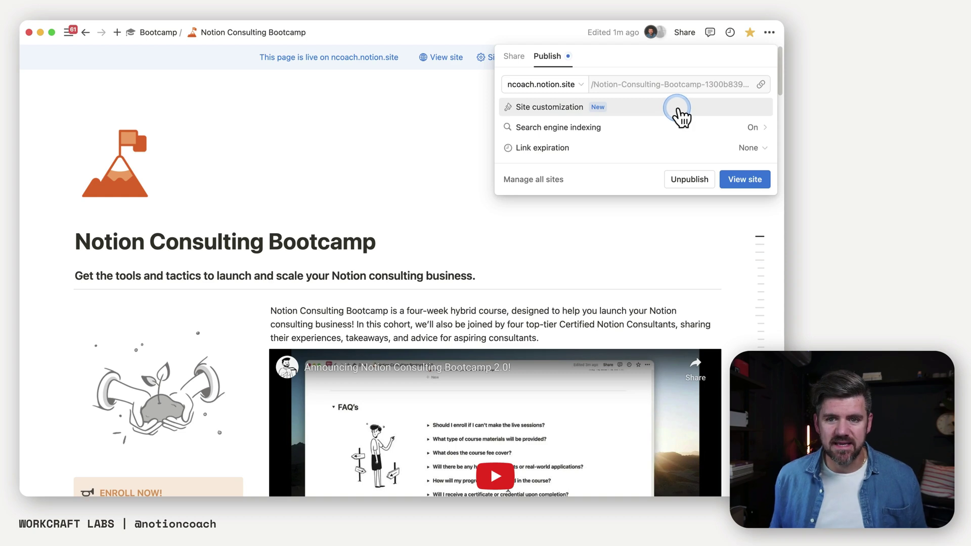
left_click(622, 165)
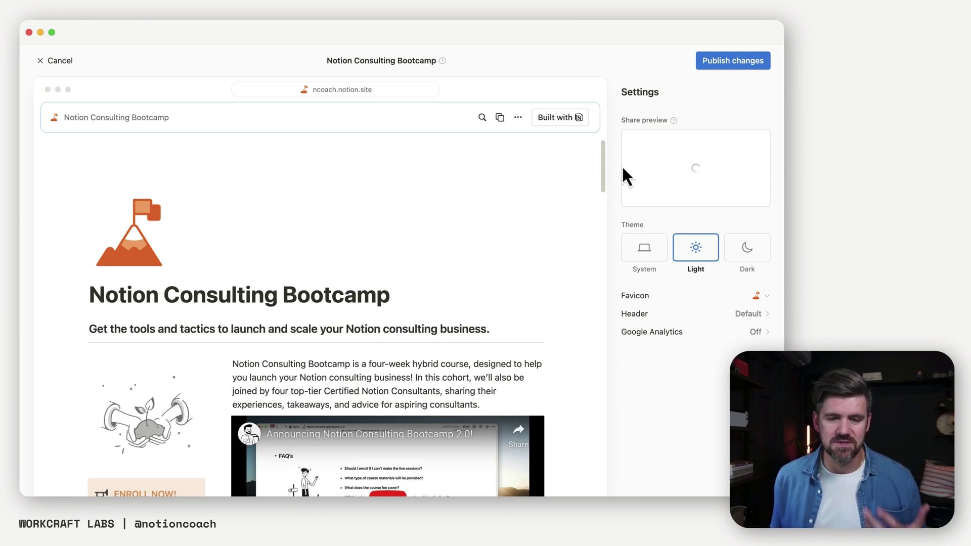
left_click(712, 314)
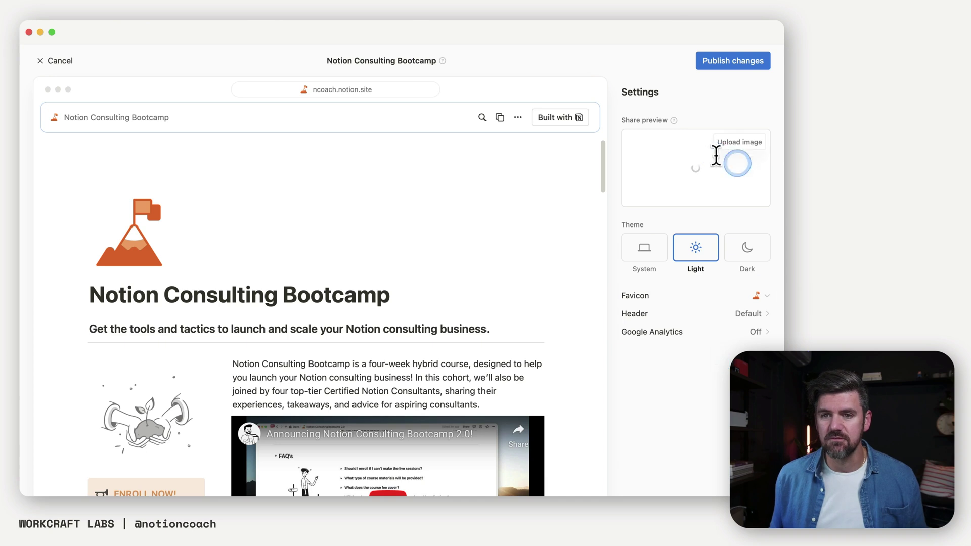
left_click(695, 163)
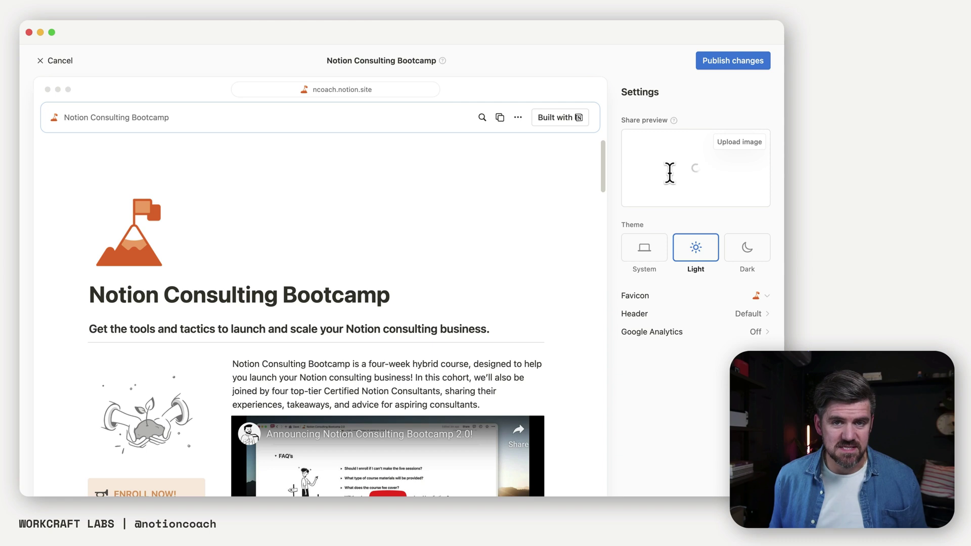
left_click(748, 142)
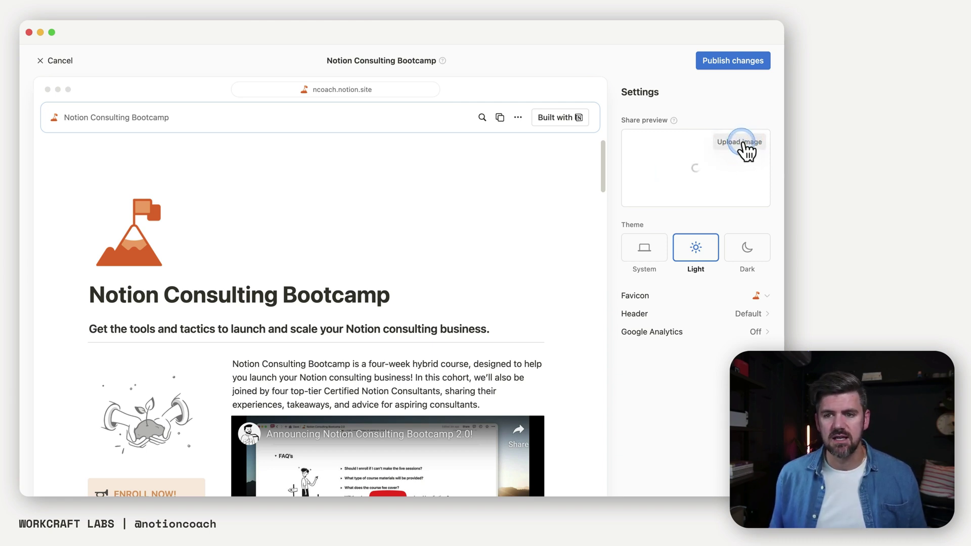
left_click(742, 117)
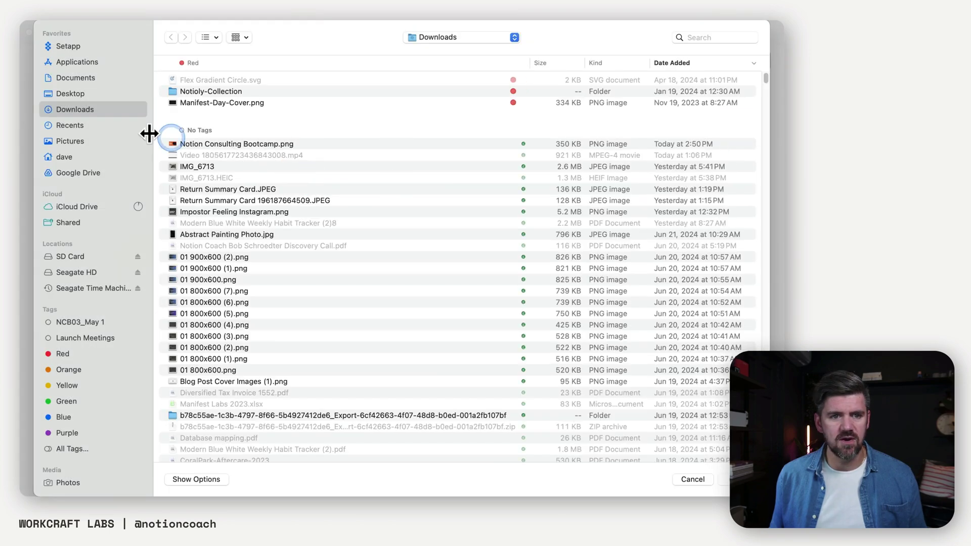
left_click(237, 144)
left_click(724, 478)
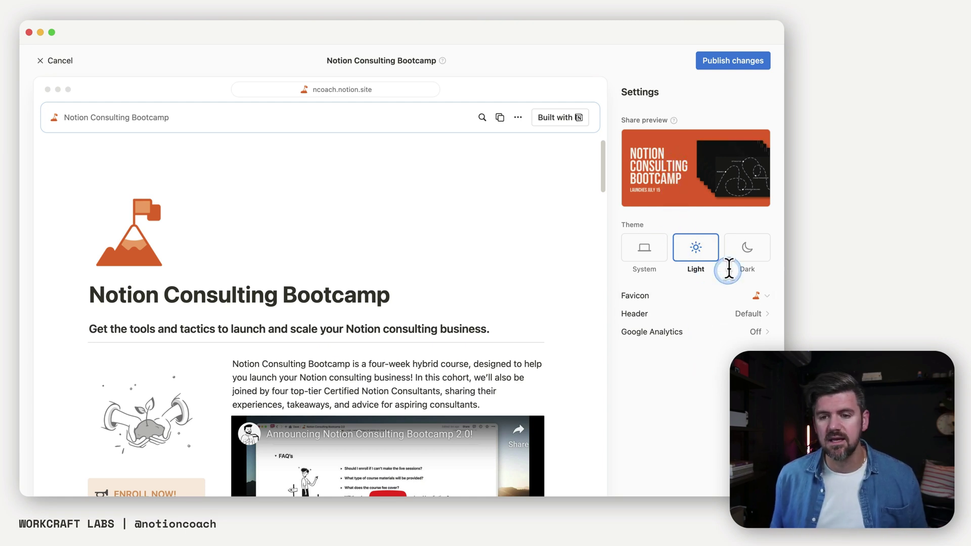
- Set the site theme to Dark after briefly trying System
left_click(748, 248)
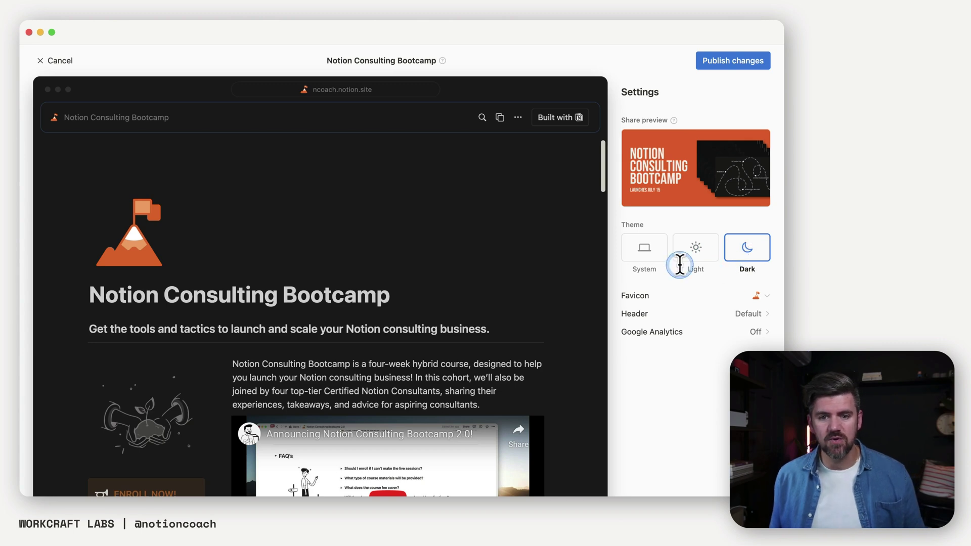
left_click(649, 255)
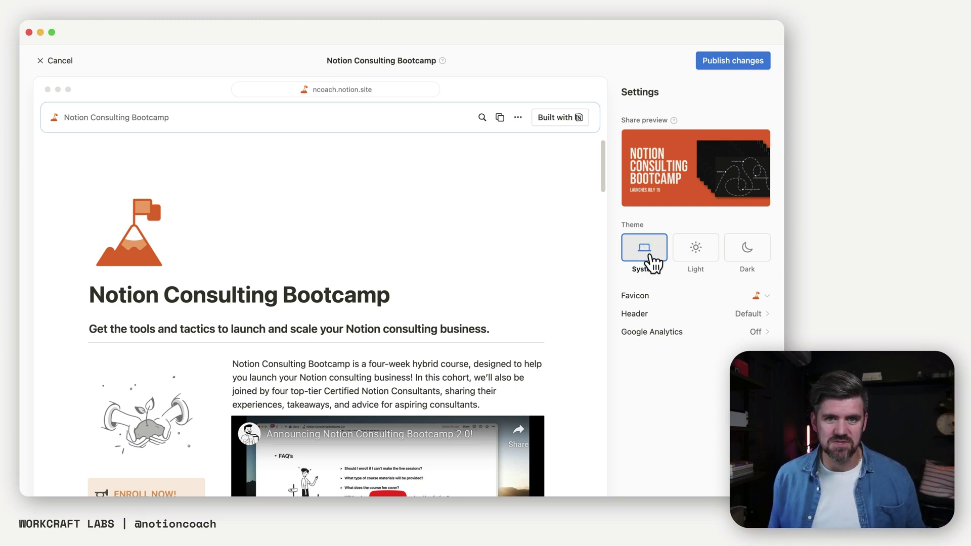
left_click(757, 259)
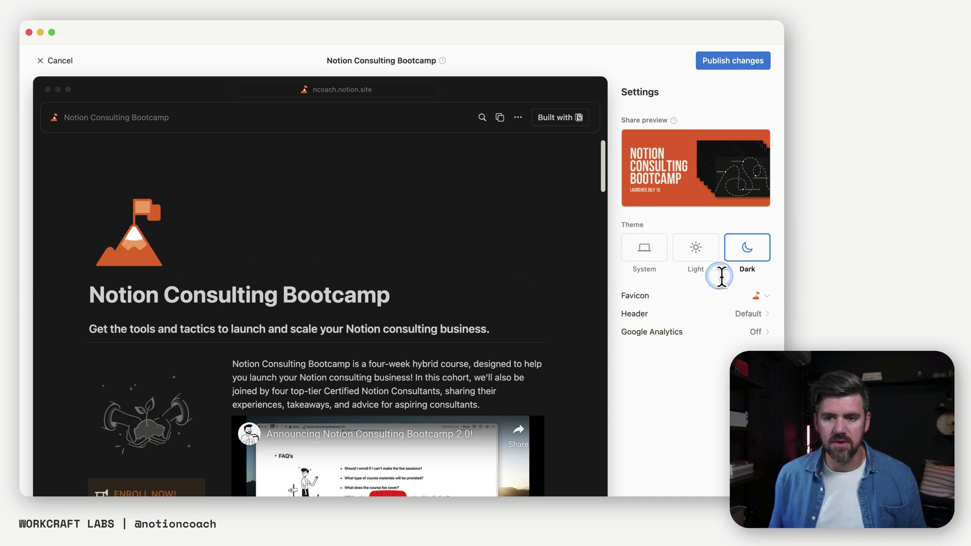
left_click(758, 296)
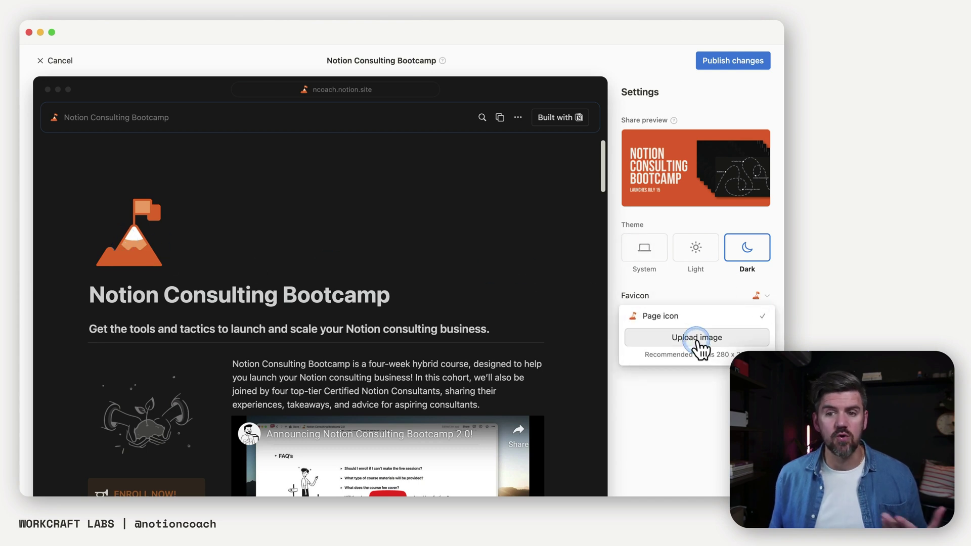
left_click(697, 337)
key("Escape")
left_click(740, 298)
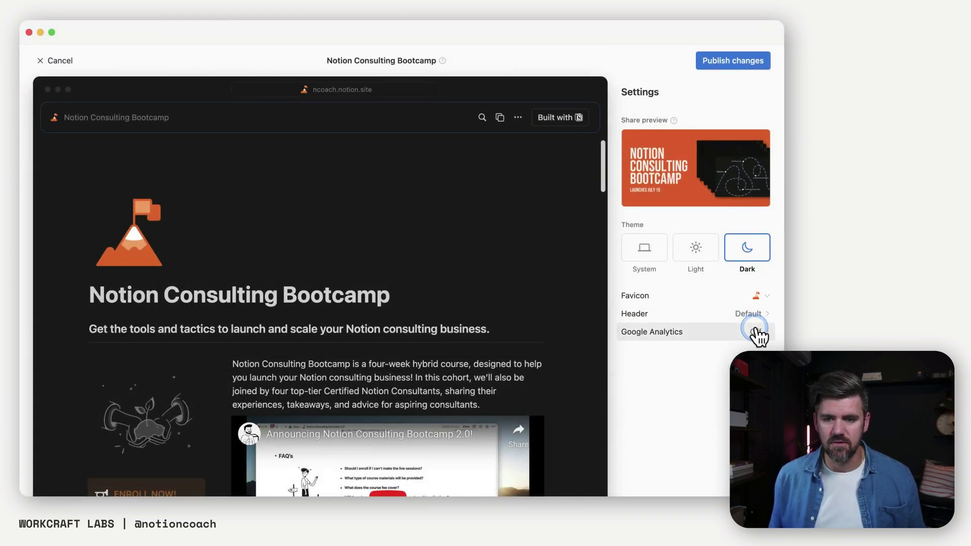
left_click(758, 317)
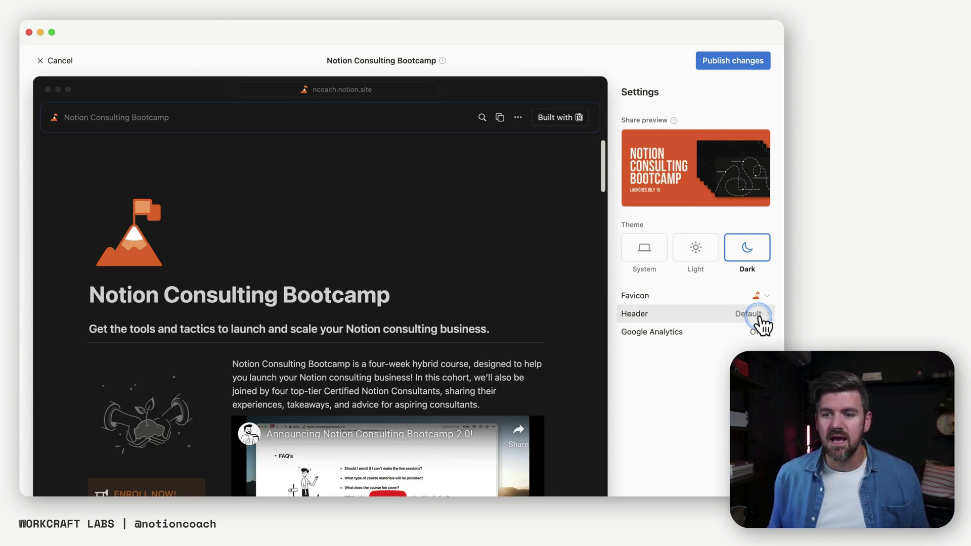
- Turn off Breadcrumbs and Duplicate as template in the header, keep Search on, and publish changes
left_click(760, 316)
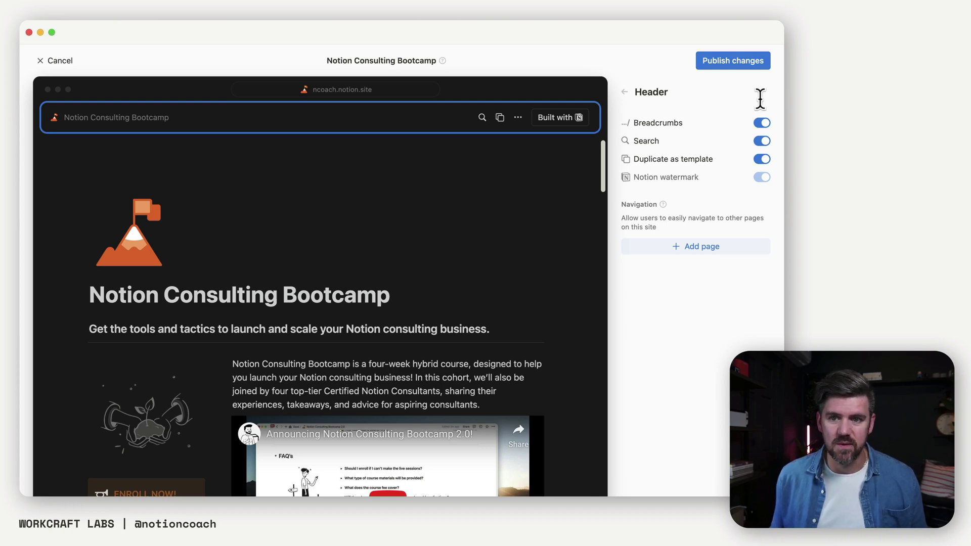
left_click(762, 123)
left_click(767, 133)
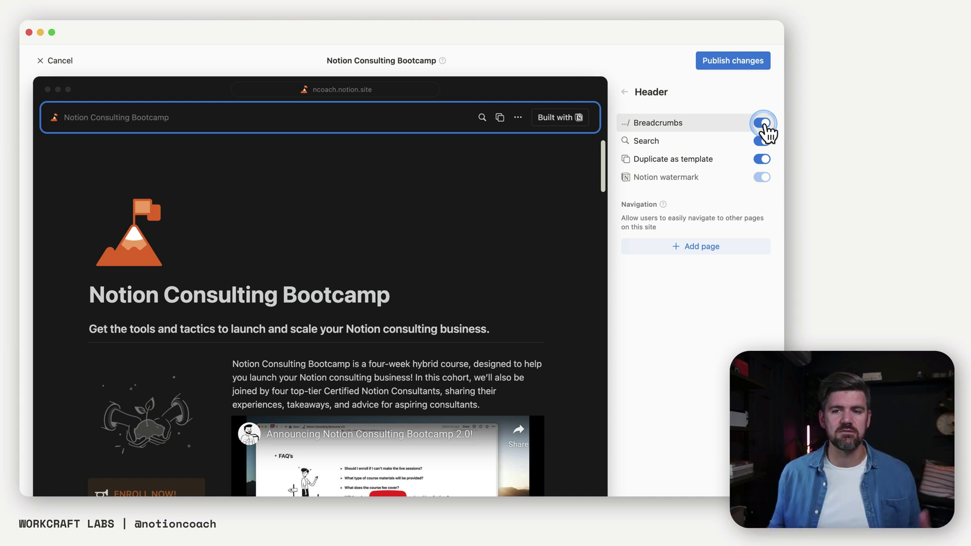
left_click(764, 124)
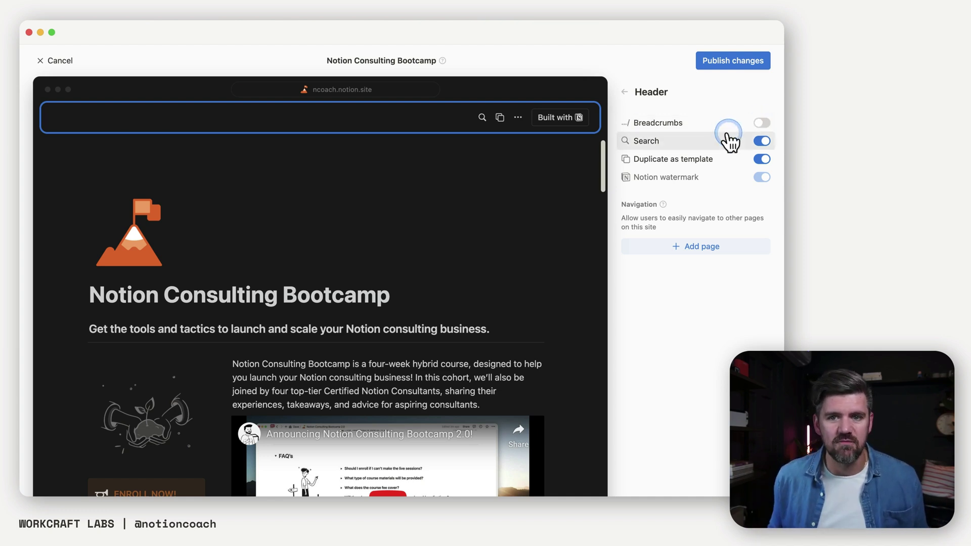
left_click(763, 143)
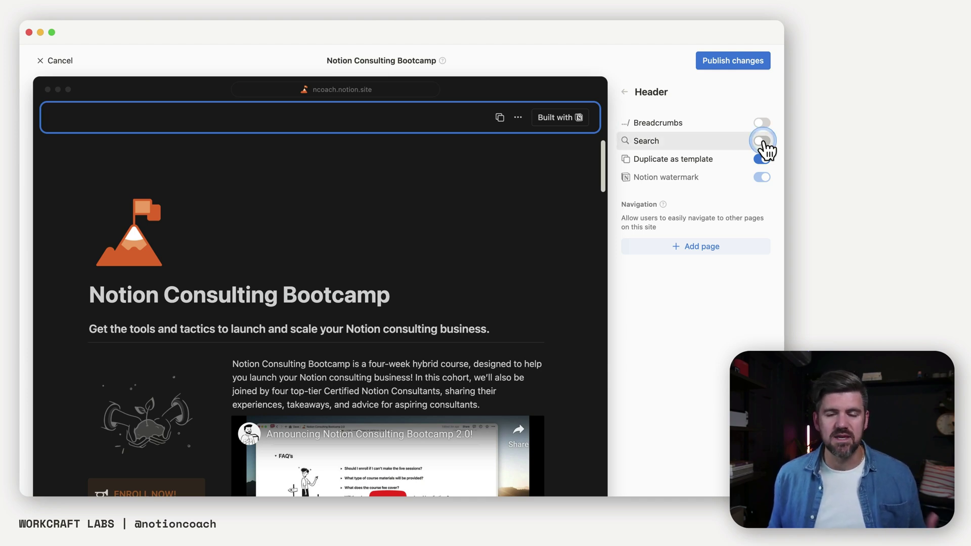
left_click(762, 142)
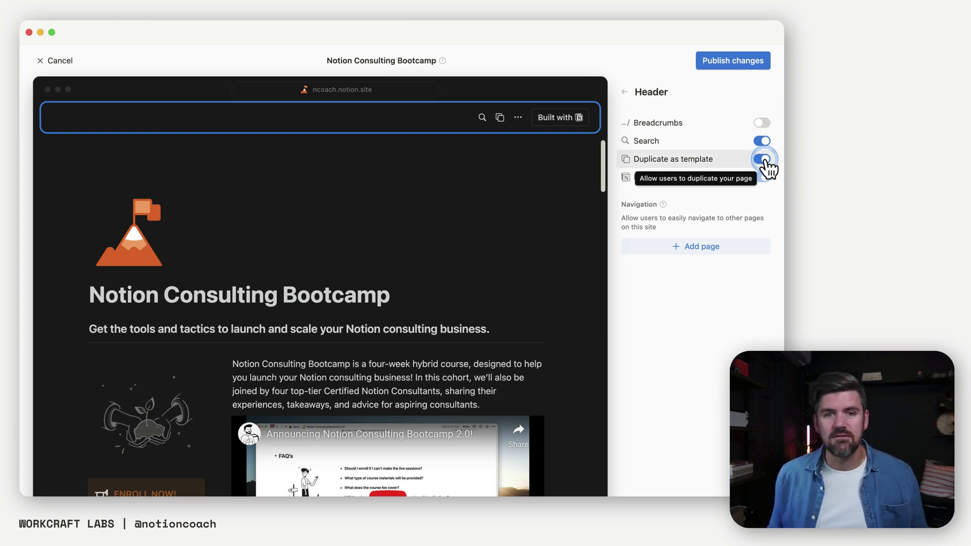
left_click(764, 160)
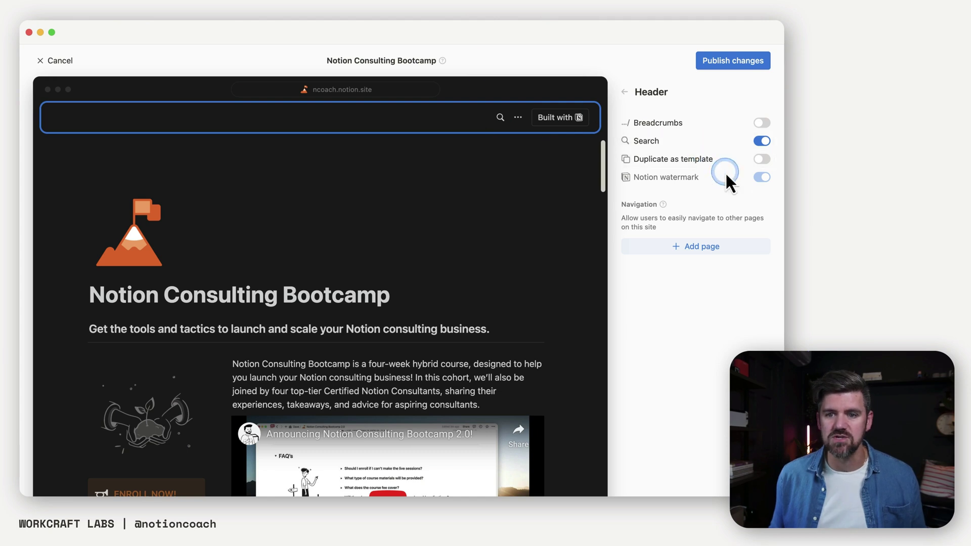
left_click(755, 187)
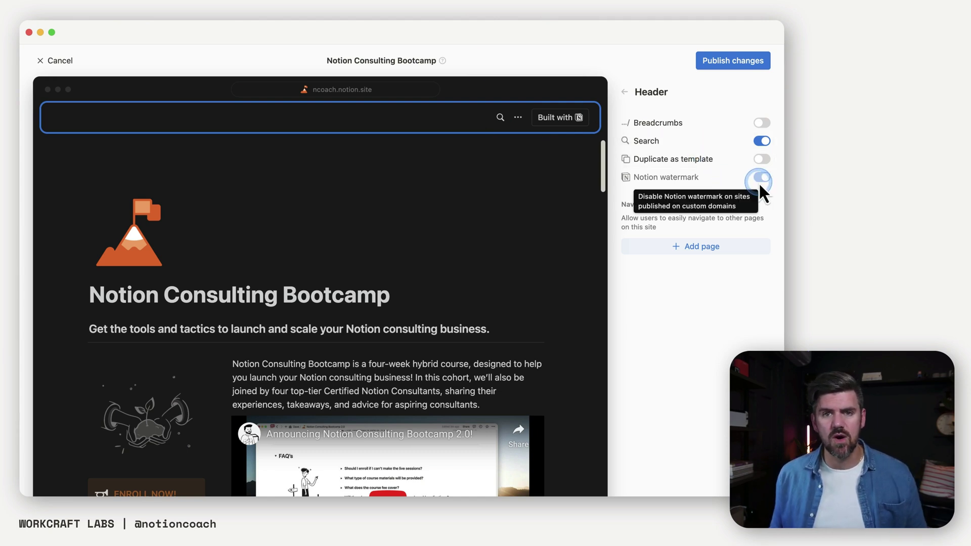
left_click(756, 186)
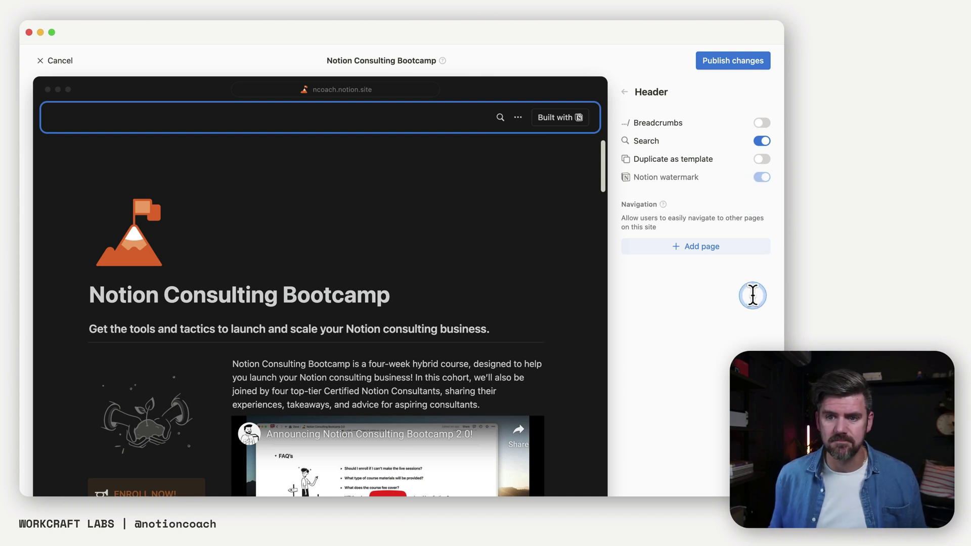
left_click(722, 68)
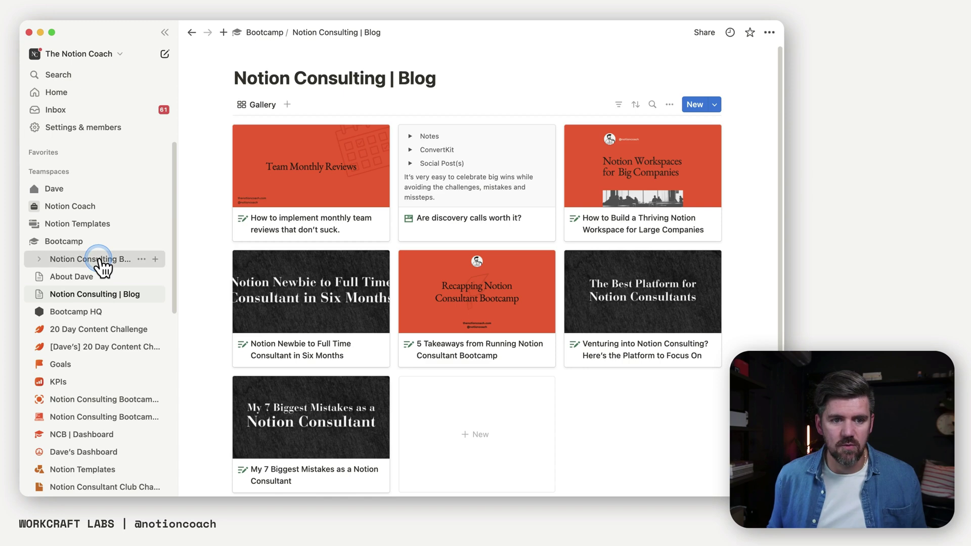
- Go to the Bootcamp page's site customization header settings
left_click(96, 260)
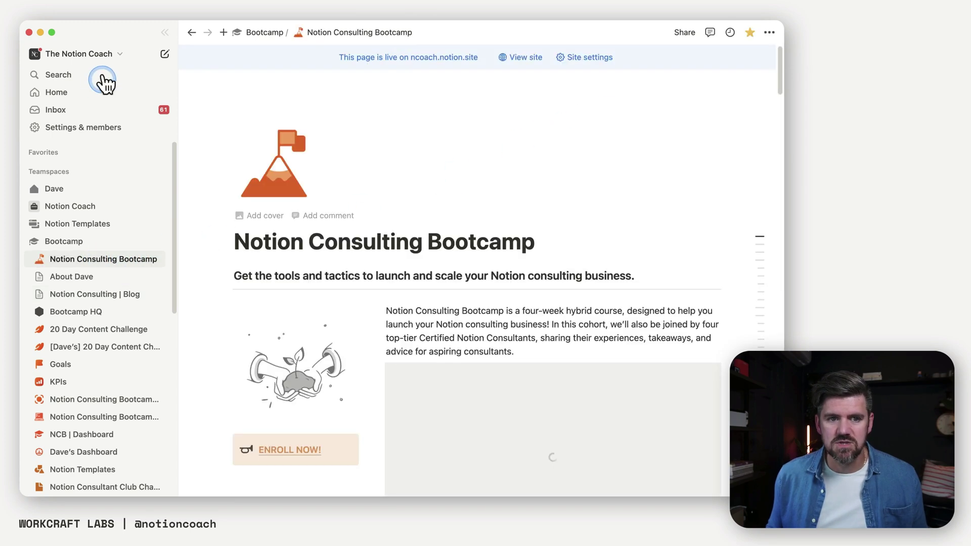
left_click(164, 33)
left_click(684, 32)
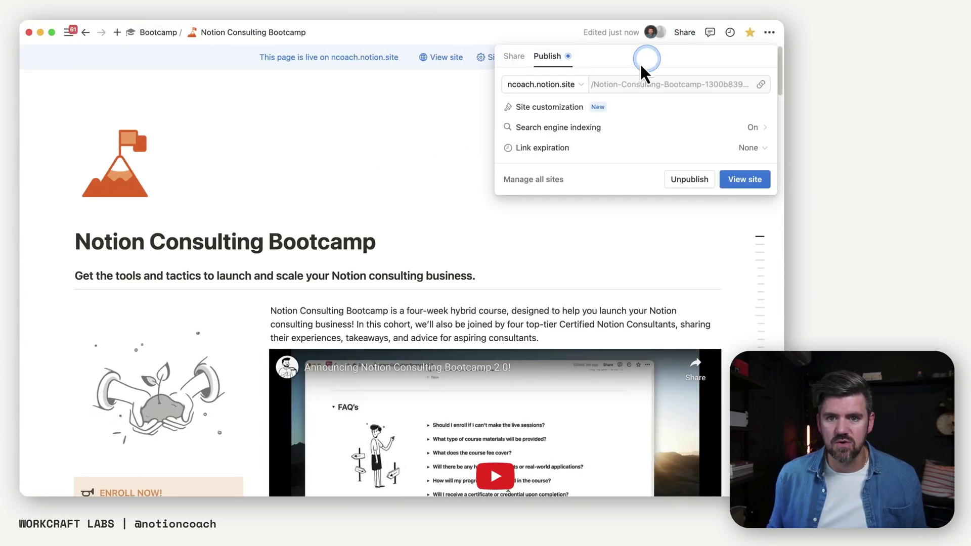
left_click(739, 116)
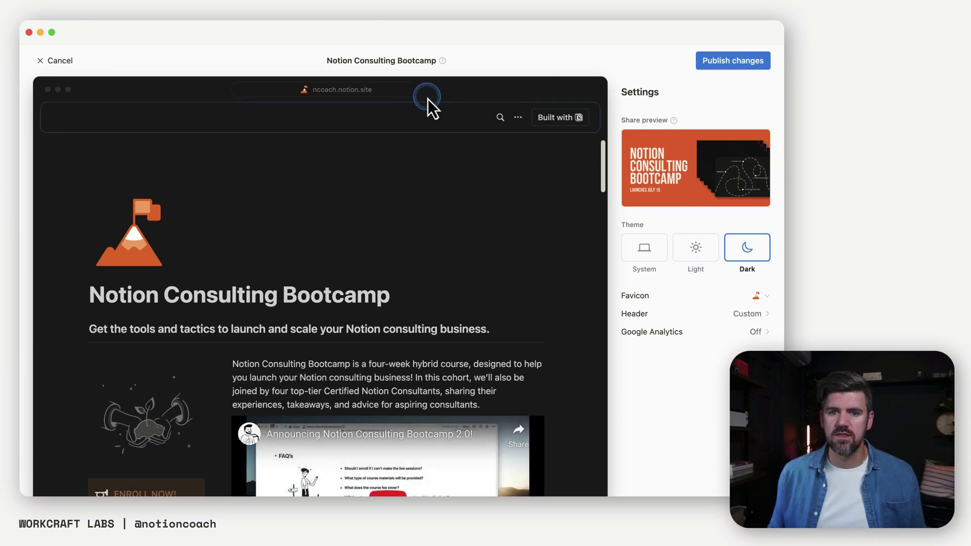
mouse_move(657, 179)
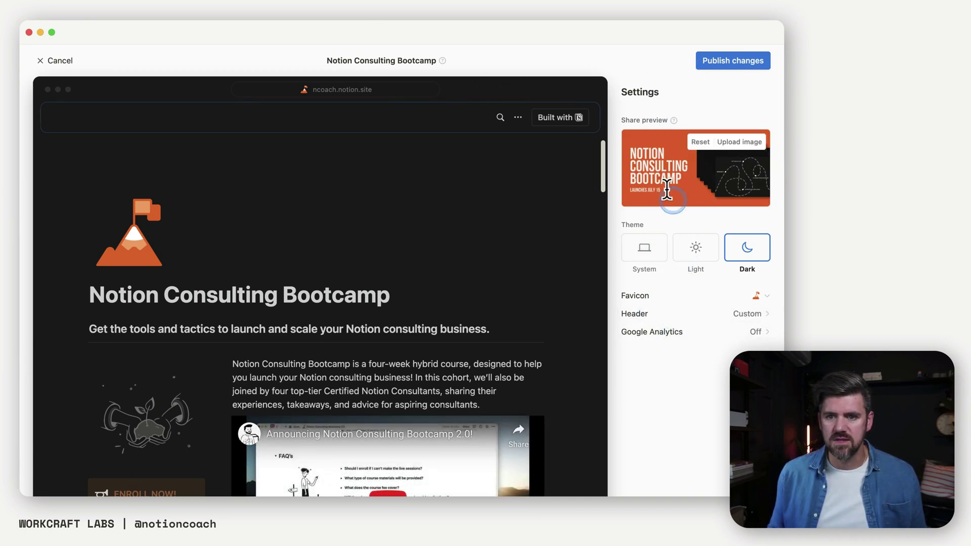
left_click(742, 316)
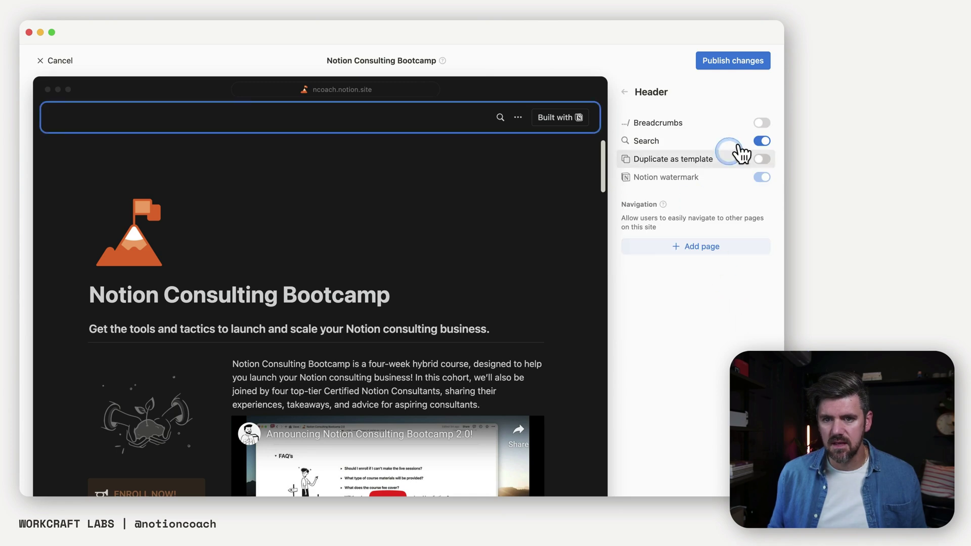
- Add About Dave and Notion Consulting | Blog to the header navigation and publish changes
left_click(689, 248)
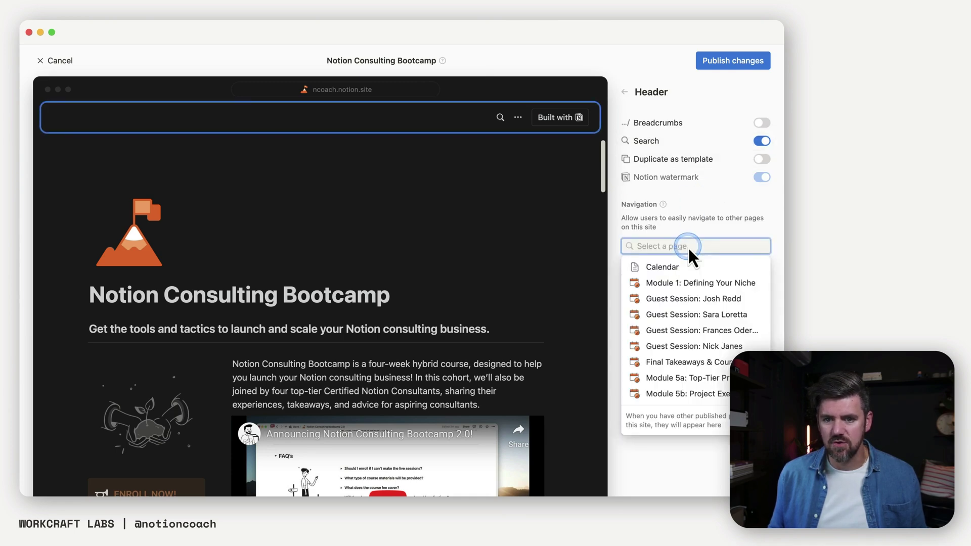
left_click(745, 314)
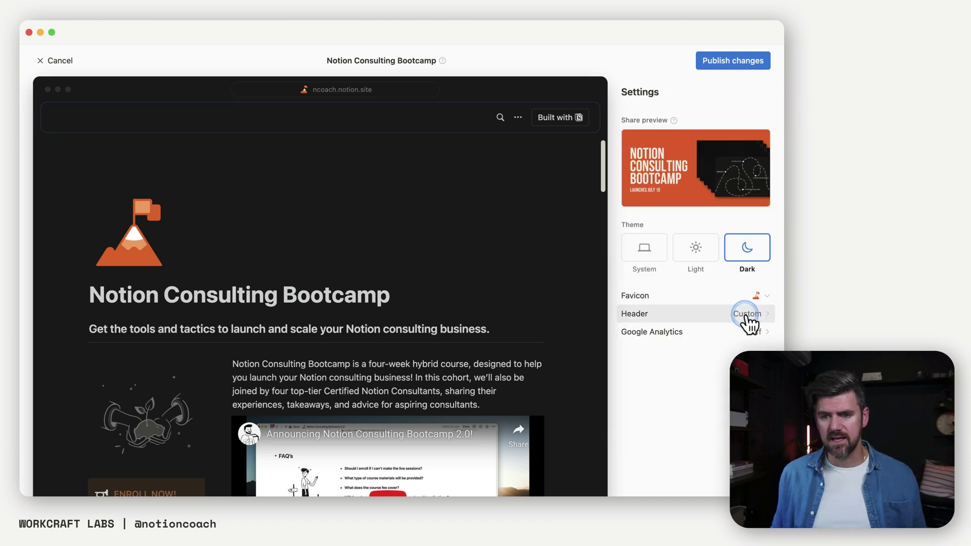
left_click(694, 248)
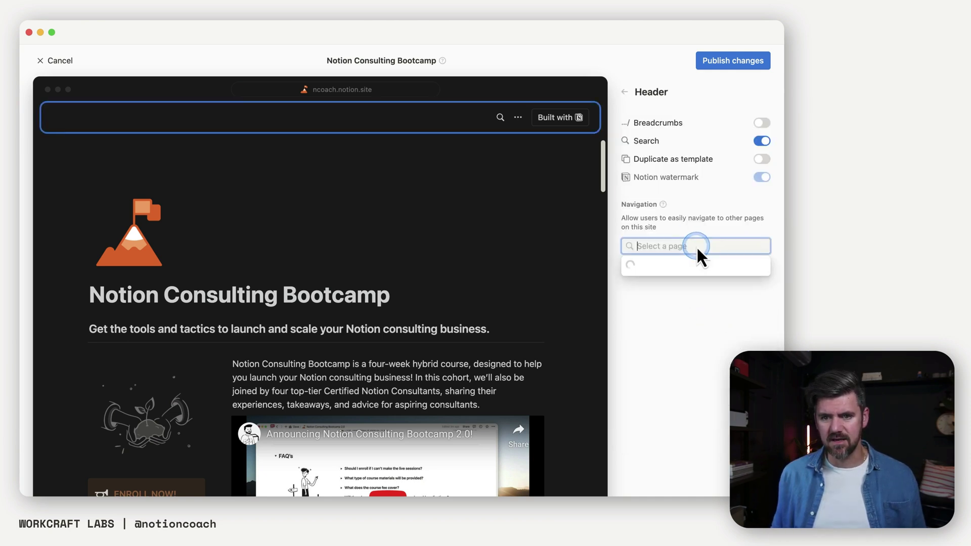
left_click(672, 284)
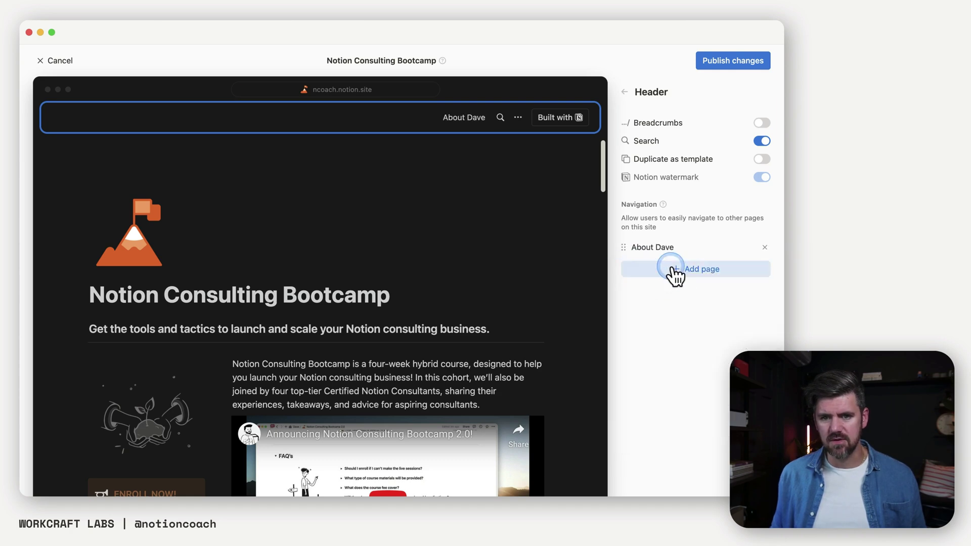
left_click(670, 273)
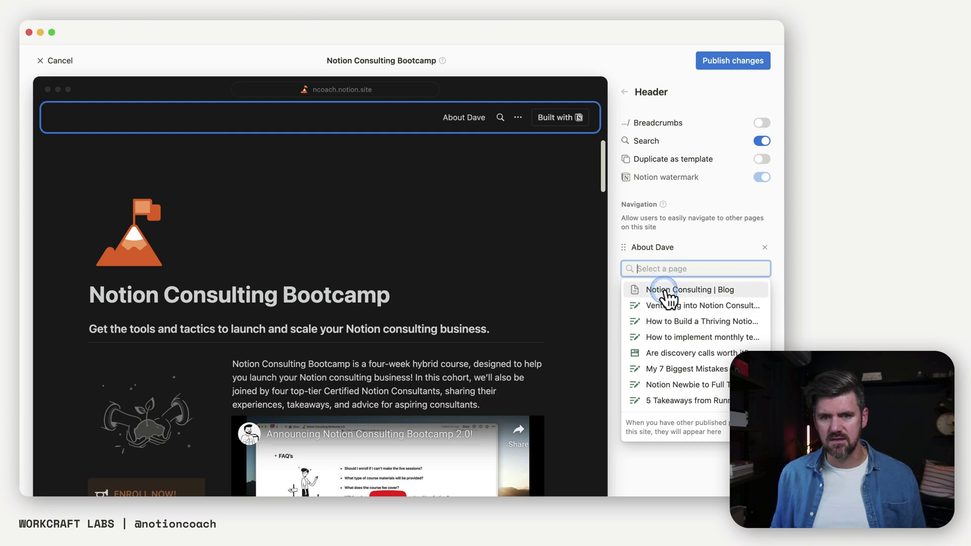
left_click(660, 288)
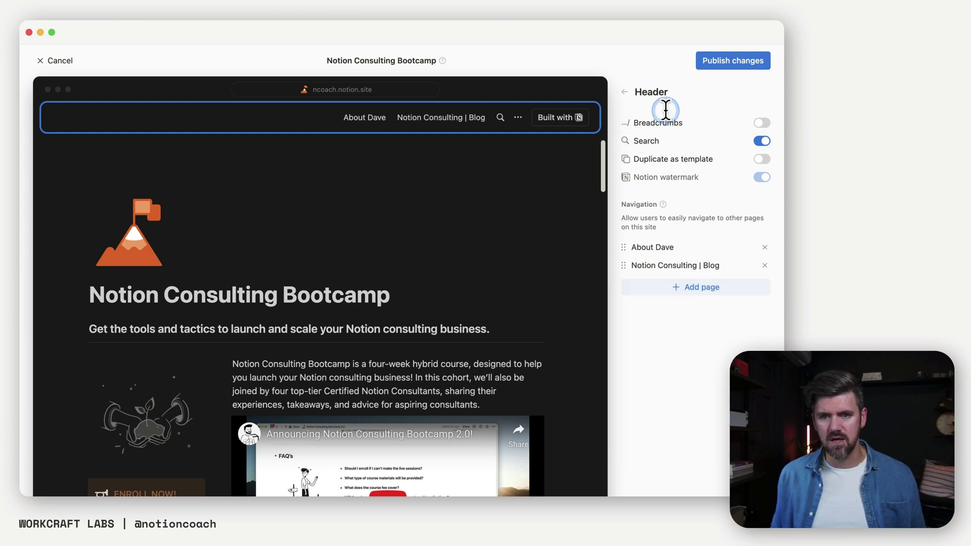
left_click(725, 68)
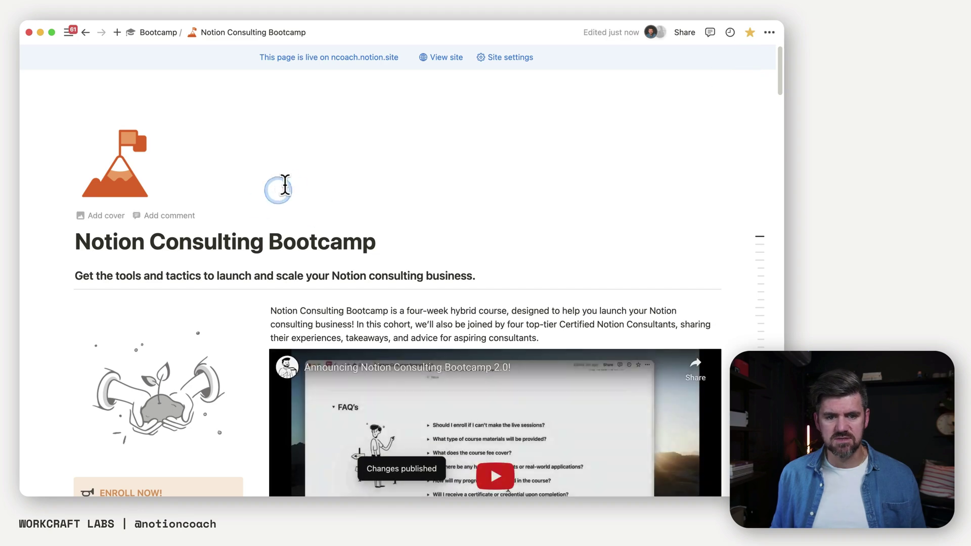
scroll(707, 271, "down", 1)
left_click(703, 276)
left_click_drag(778, 84, 771, 183)
scroll(126, 121, "up", 3)
left_click(122, 104)
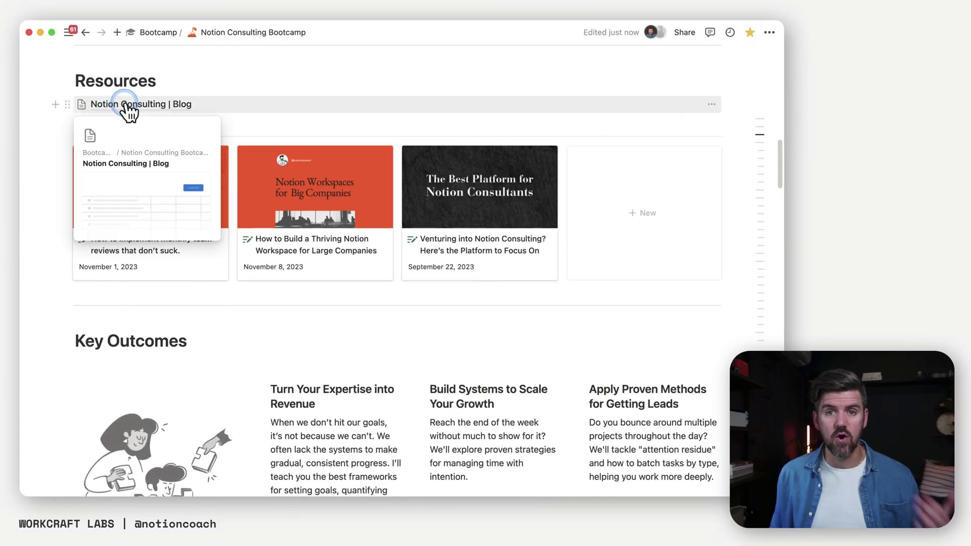
left_click(128, 105)
left_click(149, 104)
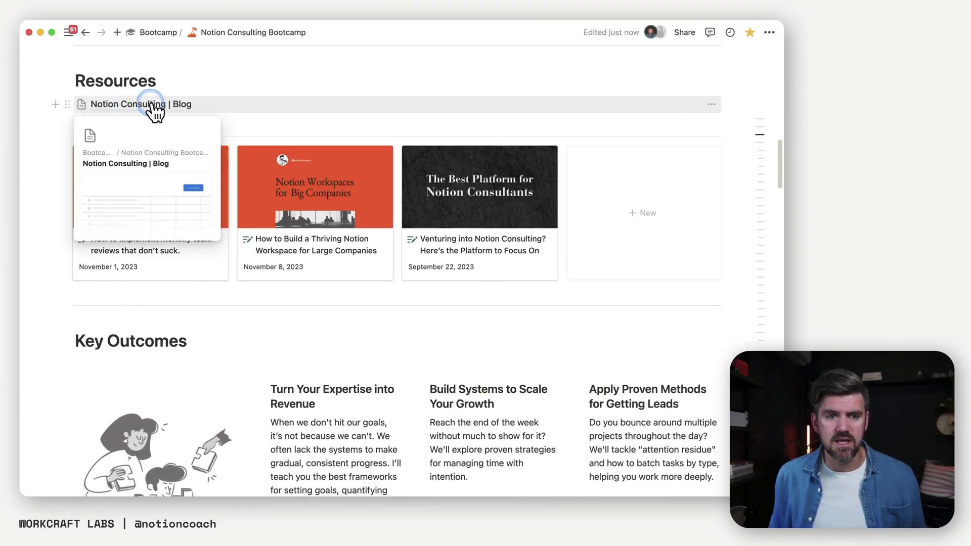
scroll(238, 248, "down", 20)
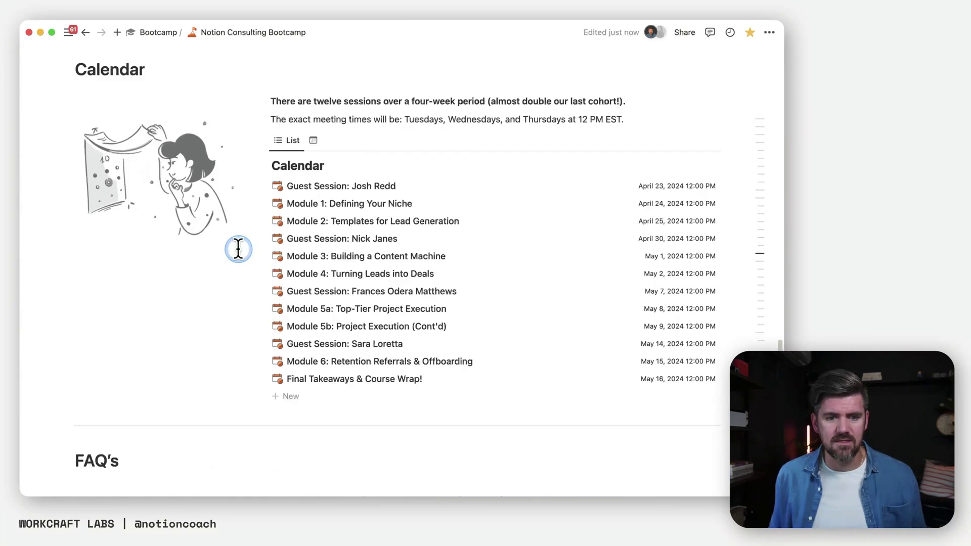
scroll(238, 247, "down", 12)
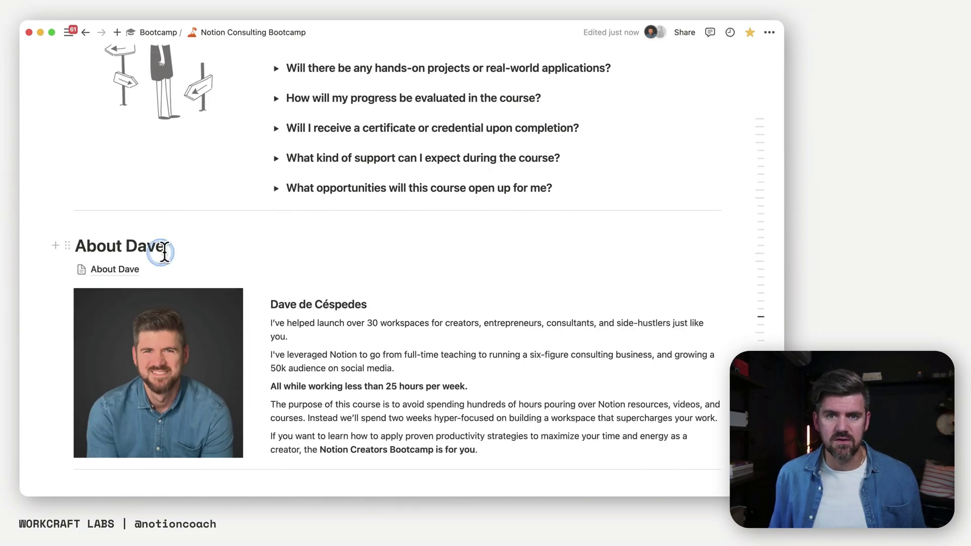
scroll(369, 286, "up", 1)
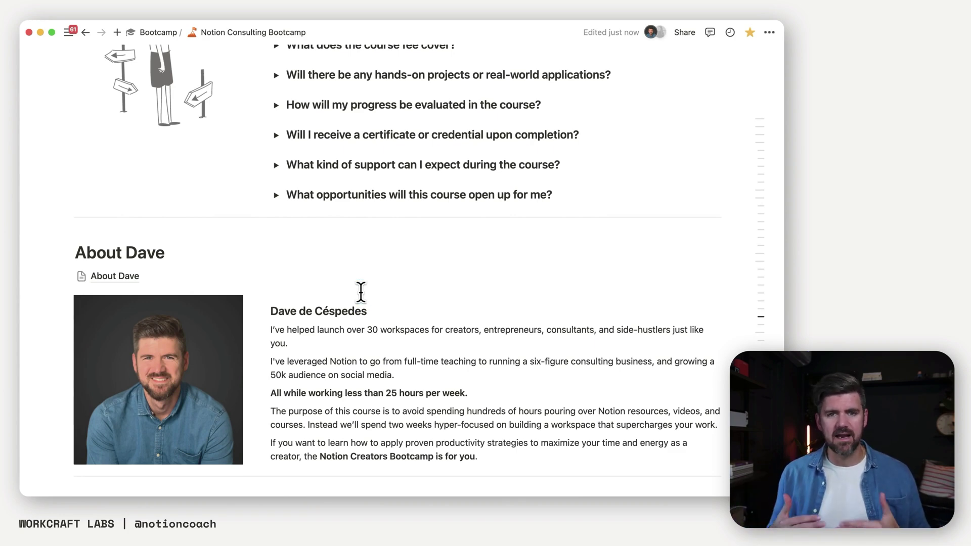
scroll(571, 221, "up", 15)
scroll(571, 221, "up", 10)
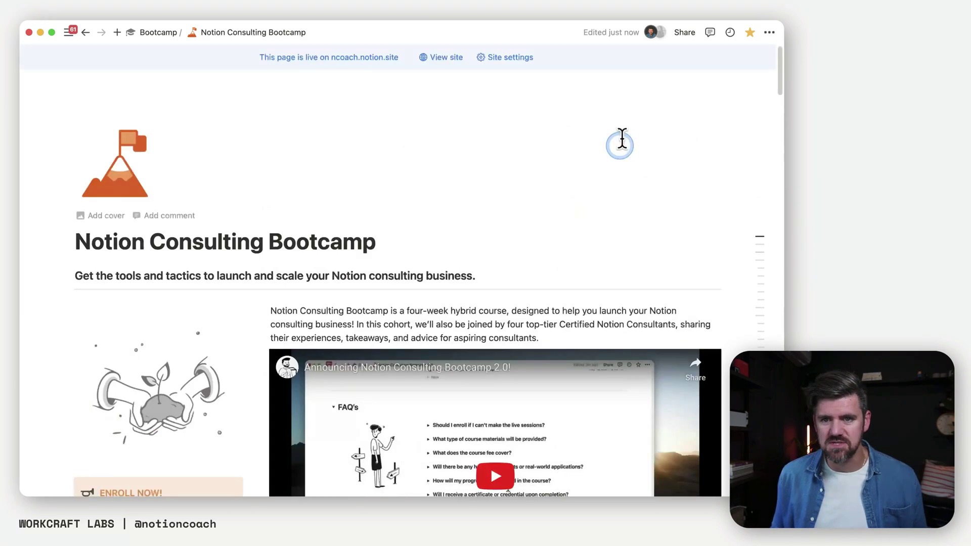
- Cancel site customization and retitle the Notion Consulting | Blog page as Blog
left_click(685, 34)
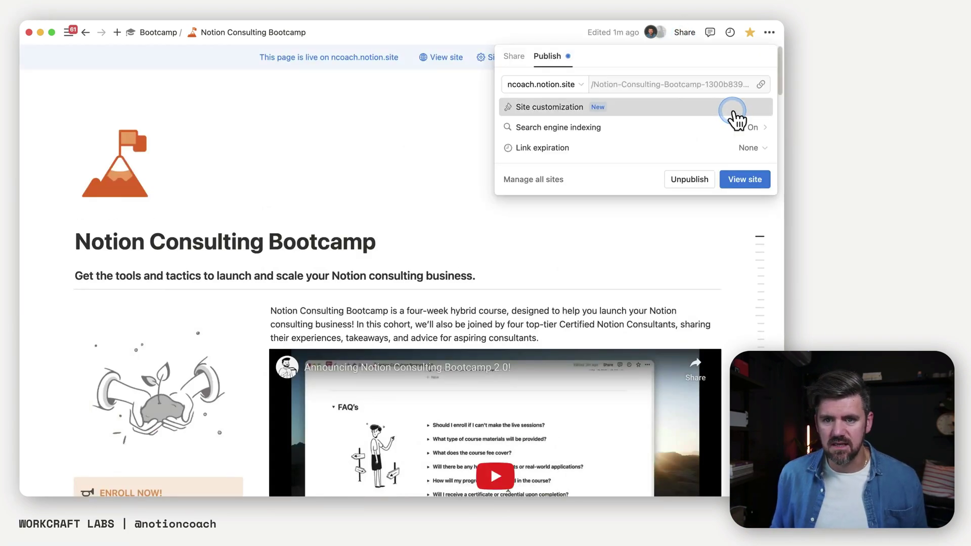
left_click(733, 112)
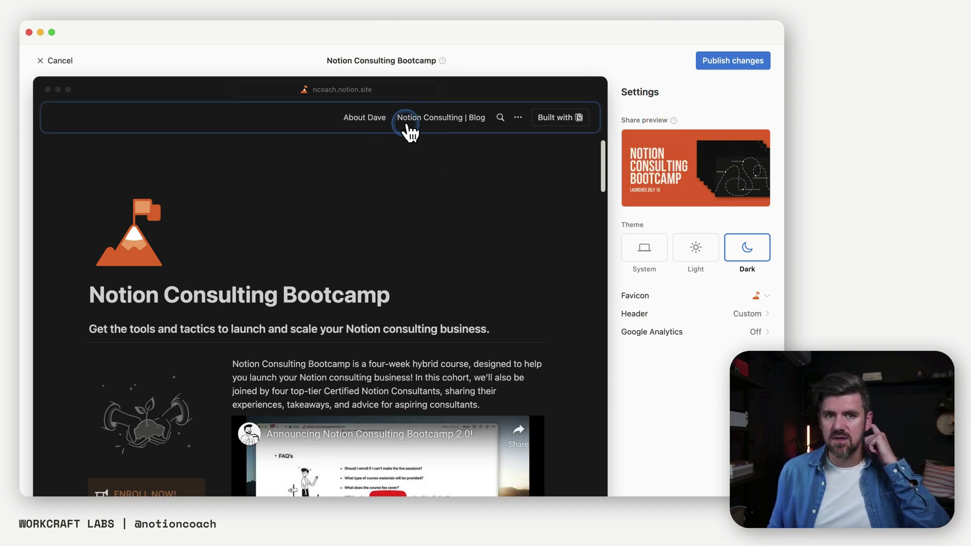
left_click(60, 61)
scroll(207, 253, "down", 10)
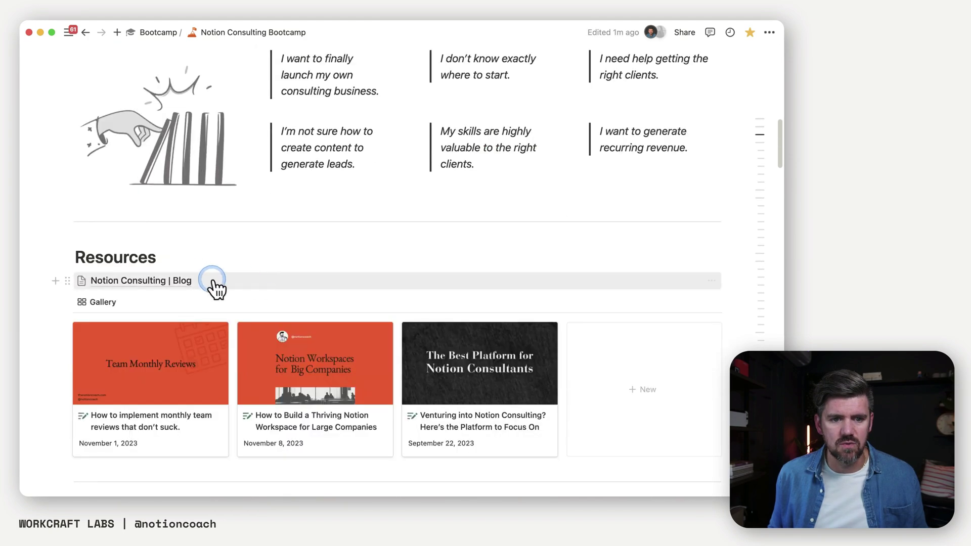
left_click(207, 282)
triple_click(191, 109)
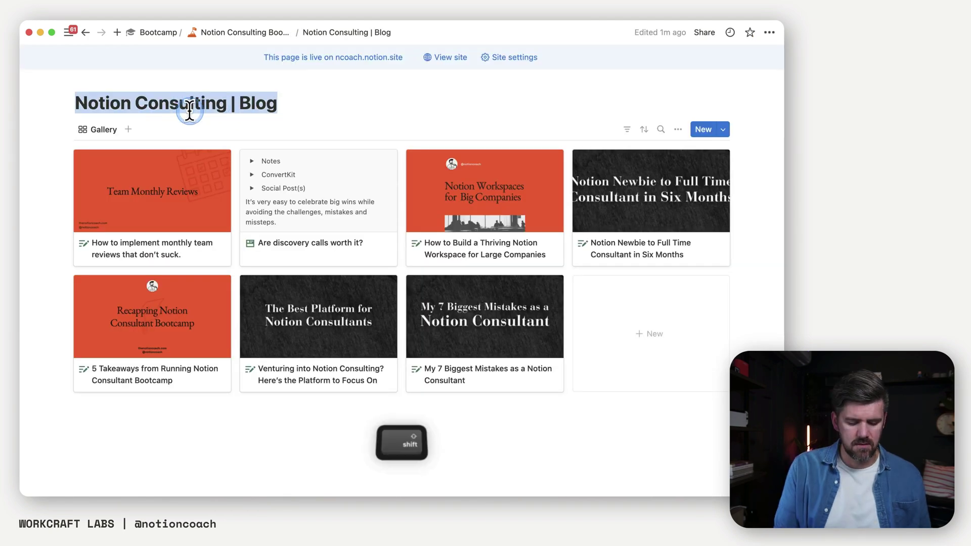
type("Blog")
- Return to the Bootcamp page, check the About Dave page, and come back
key("super+bracketleft")
scroll(255, 348, "down", 15)
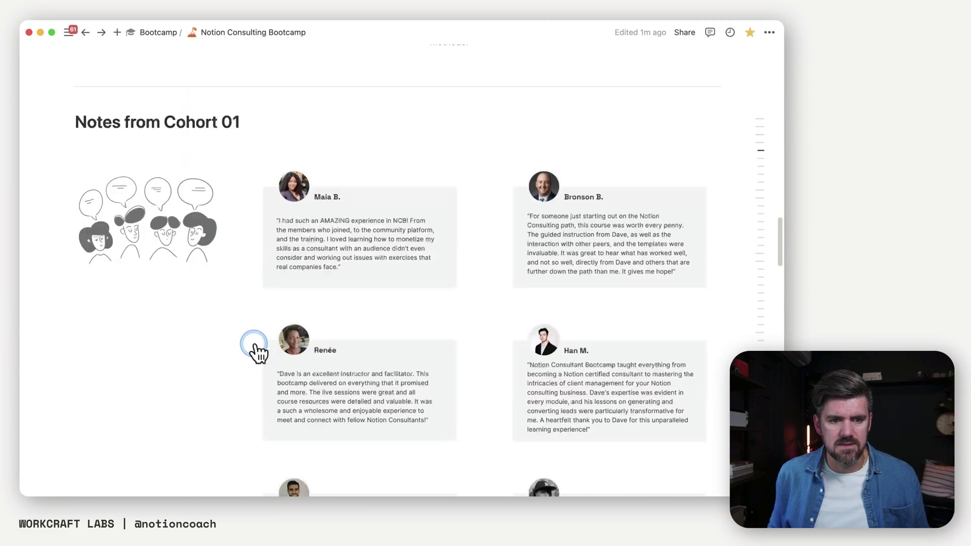
scroll(256, 347, "down", 10)
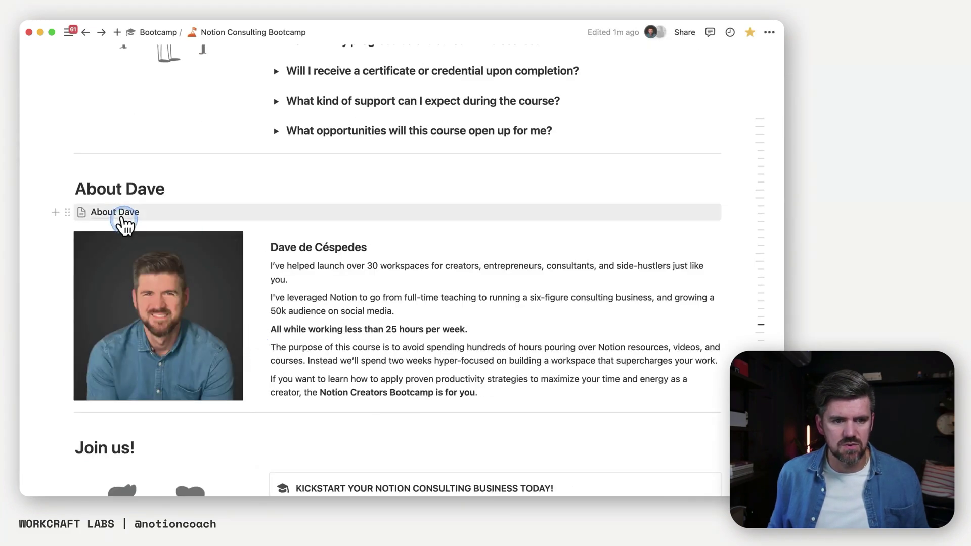
left_click(121, 210)
key("super+bracketleft")
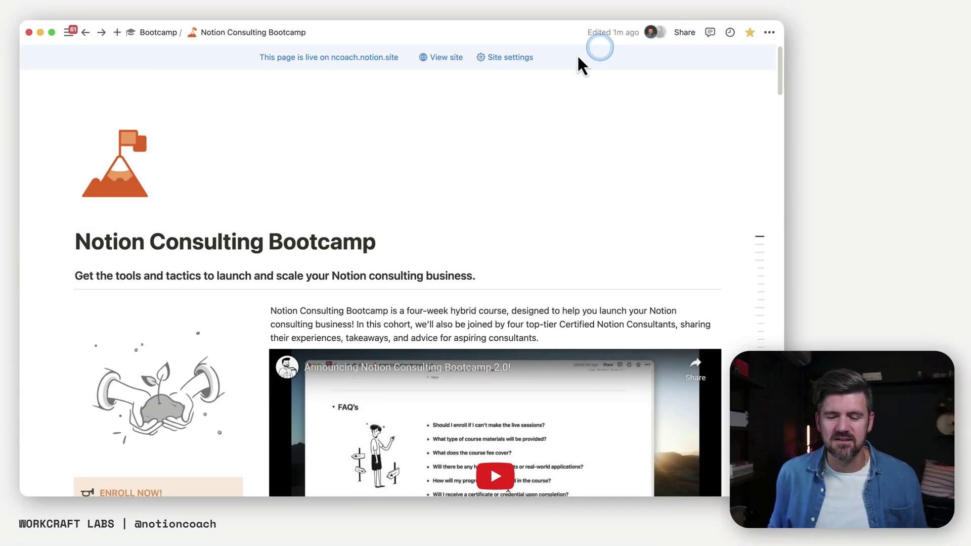
- Confirm the header navigation lists About and Blog, then publish the site changes
left_click(687, 34)
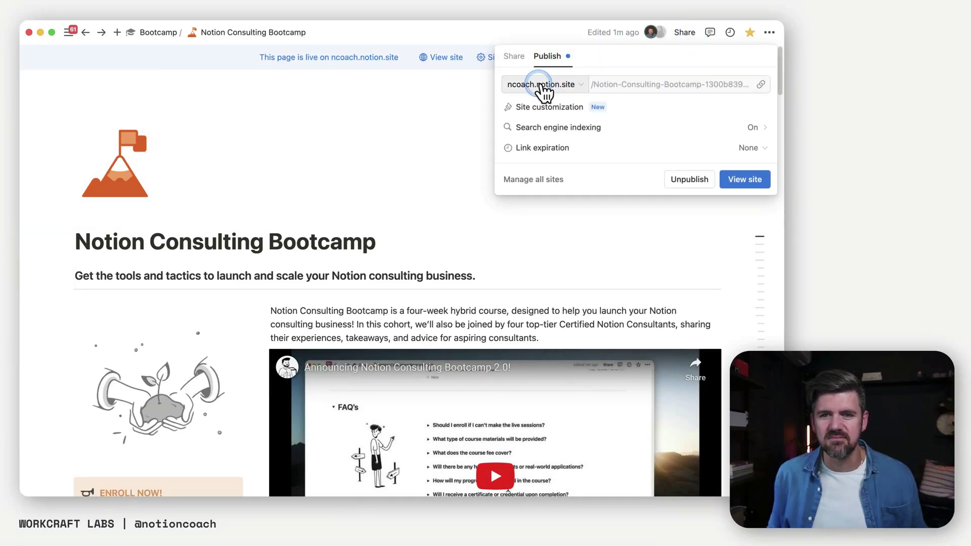
left_click(584, 132)
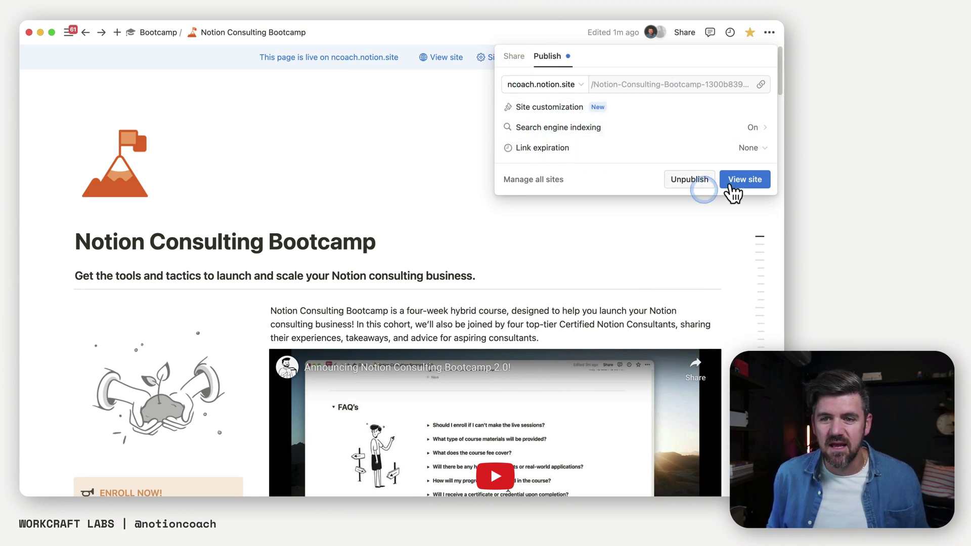
left_click(694, 115)
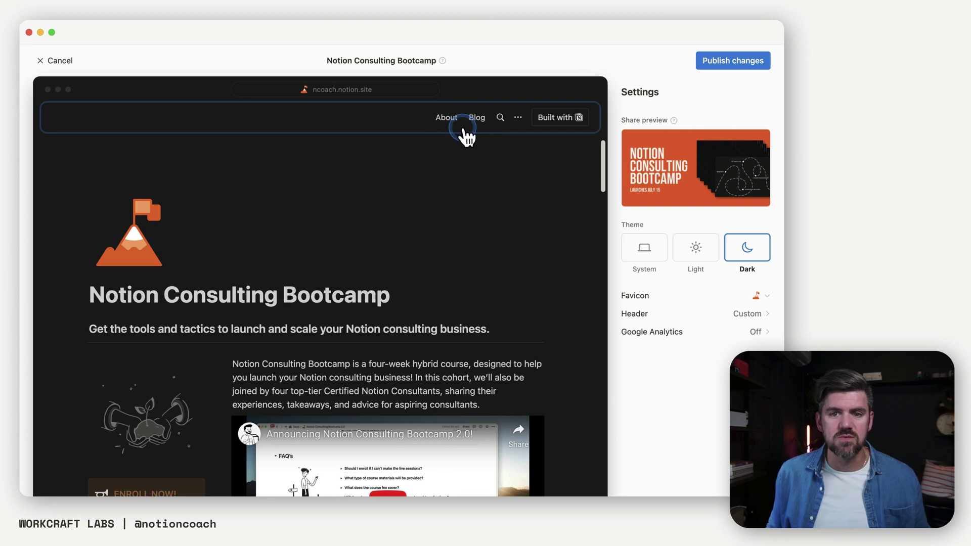
left_click(708, 312)
left_click(698, 287)
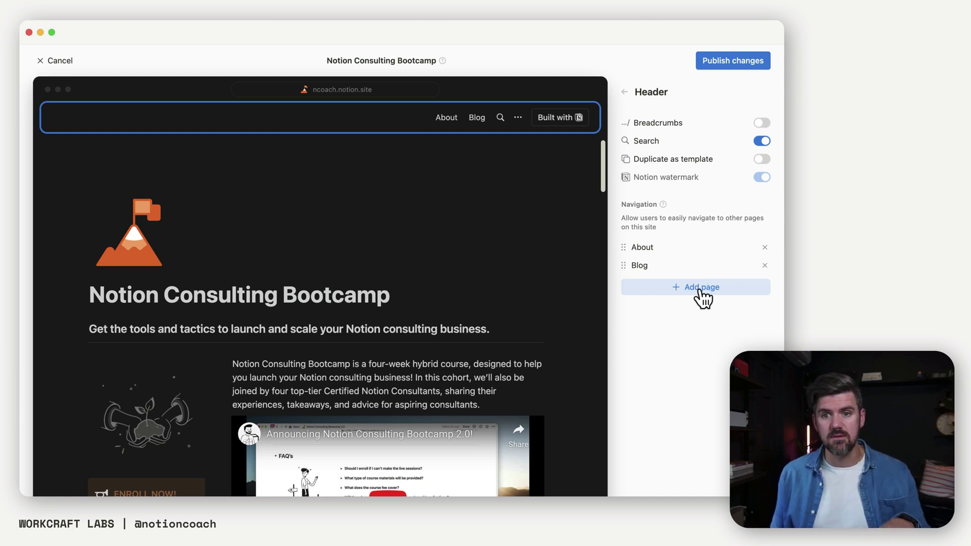
left_click(743, 61)
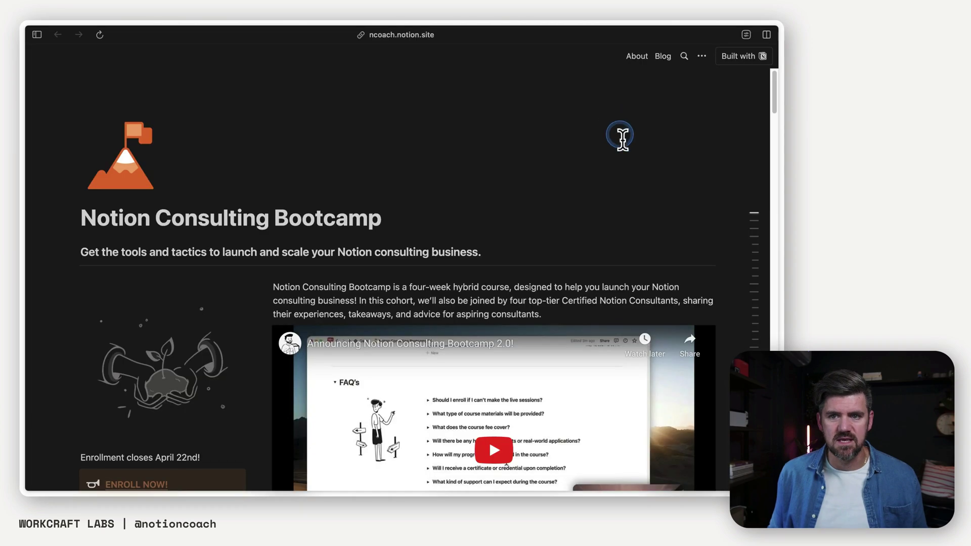
scroll(622, 134, "down", 5)
scroll(646, 133, "down", 10)
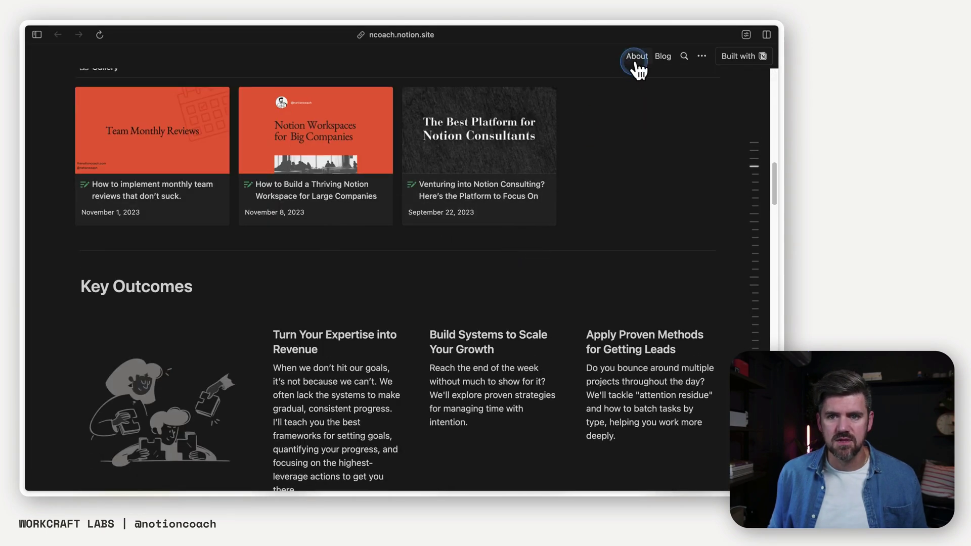
left_click(636, 56)
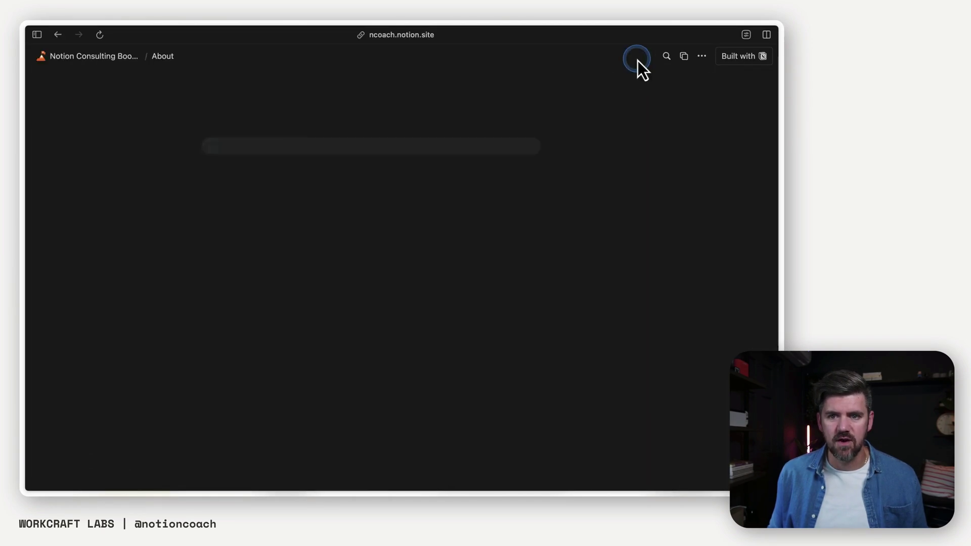
left_click(109, 57)
left_click(669, 58)
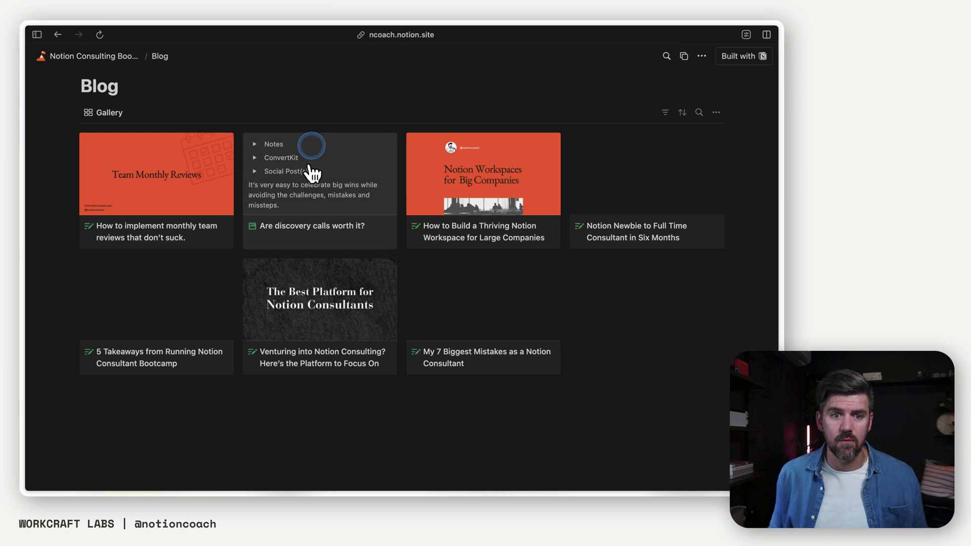
key("super+bracketleft")
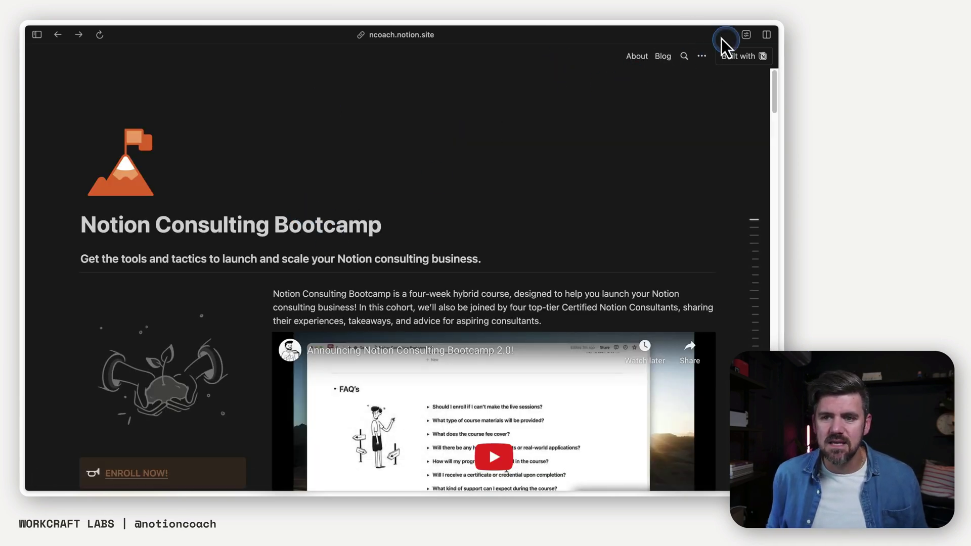
left_click(739, 56)
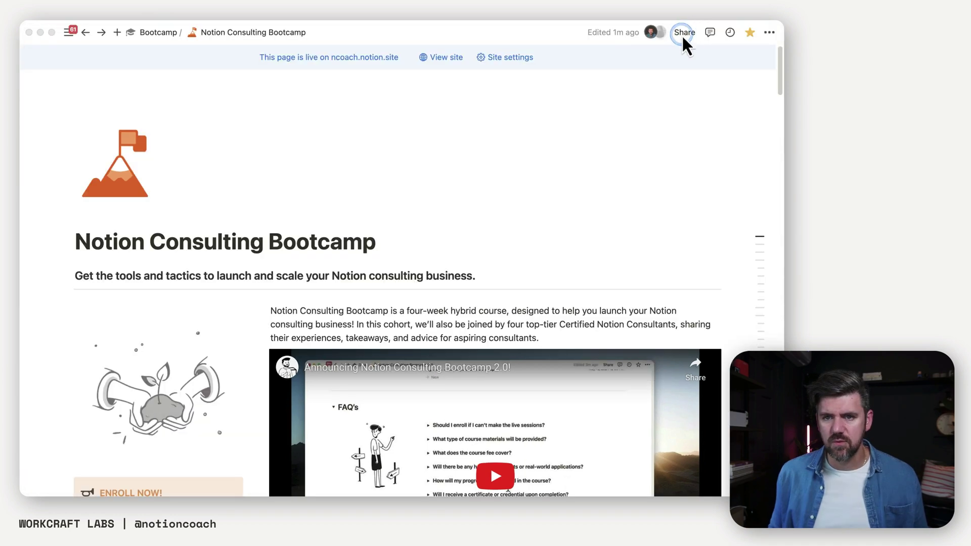
- Reach Settings > Sites through Manage all domains in the publish domain dropdown
left_click(684, 33)
left_click(677, 35)
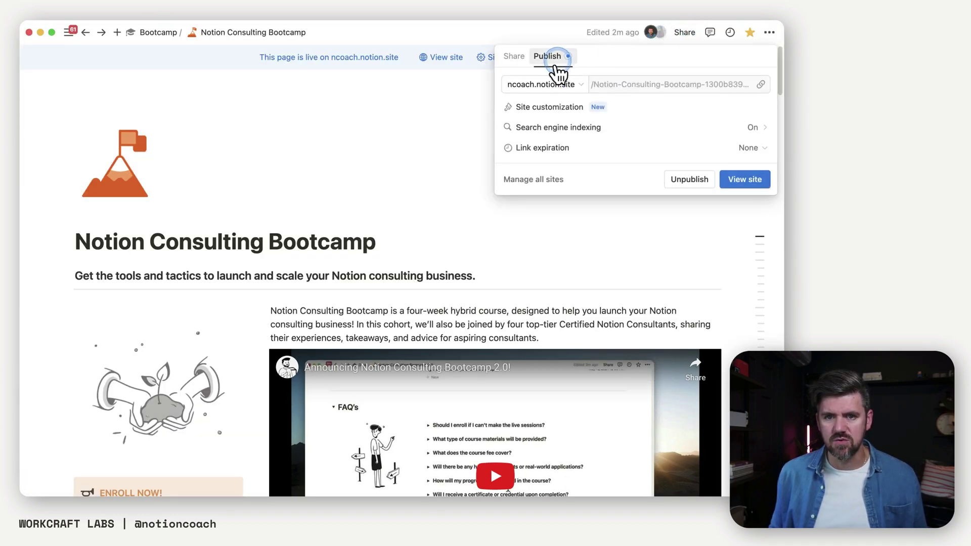
left_click(552, 85)
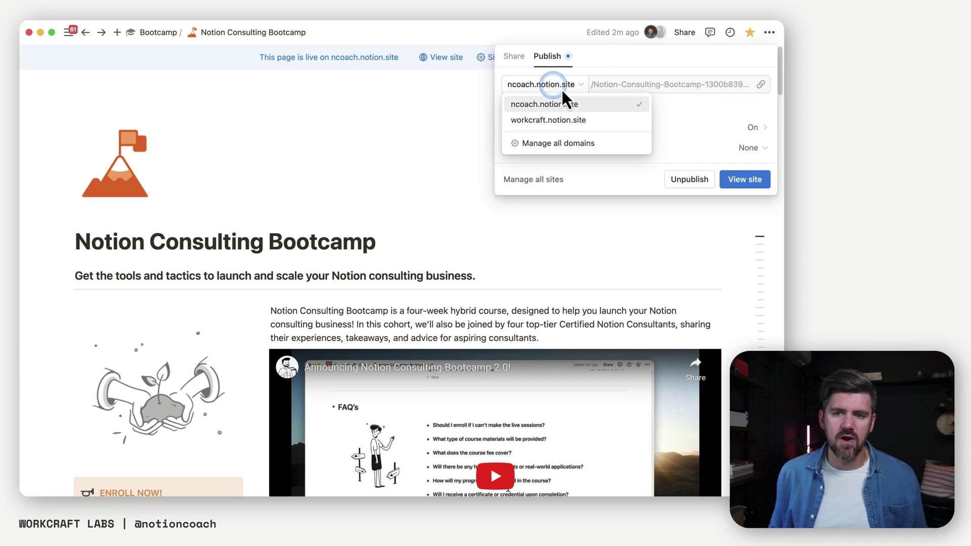
left_click(552, 143)
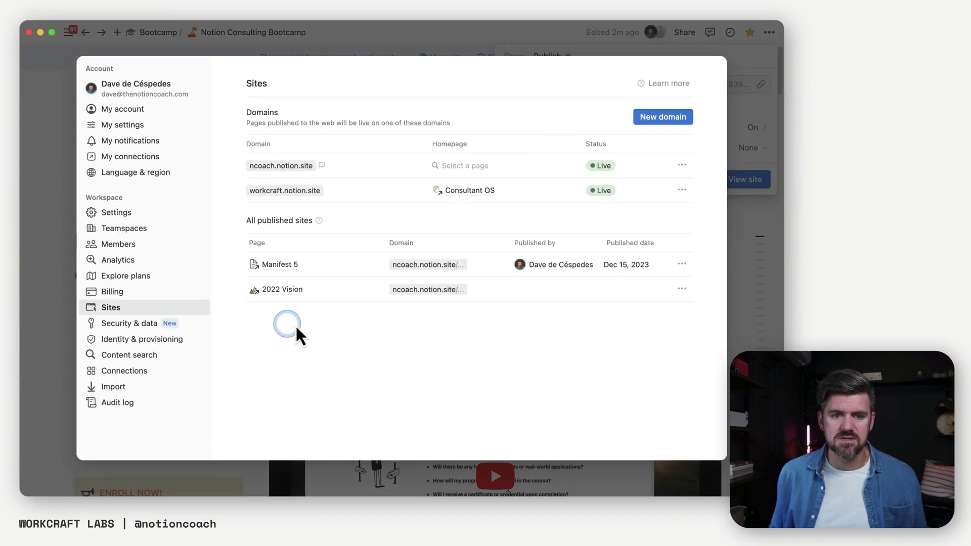
left_click(299, 190)
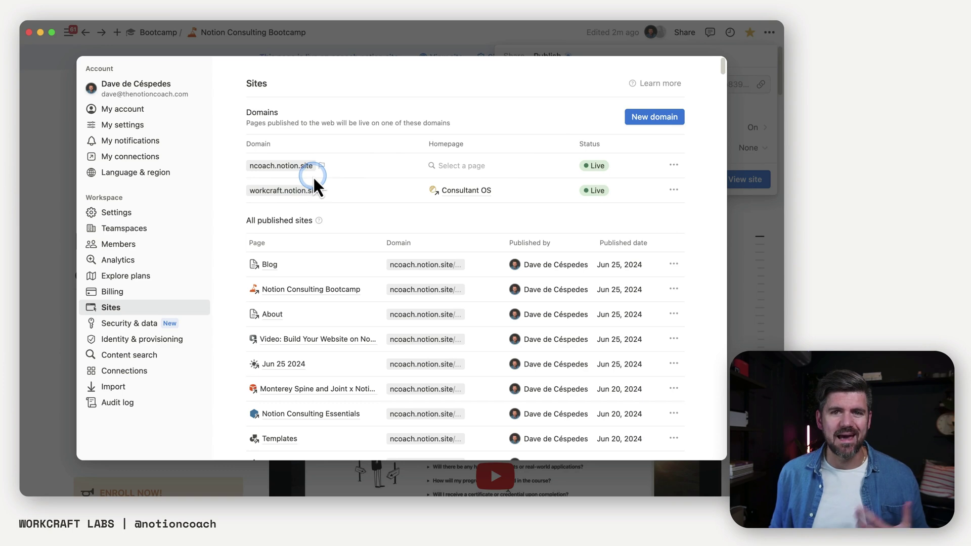
left_click(655, 120)
left_click(662, 113)
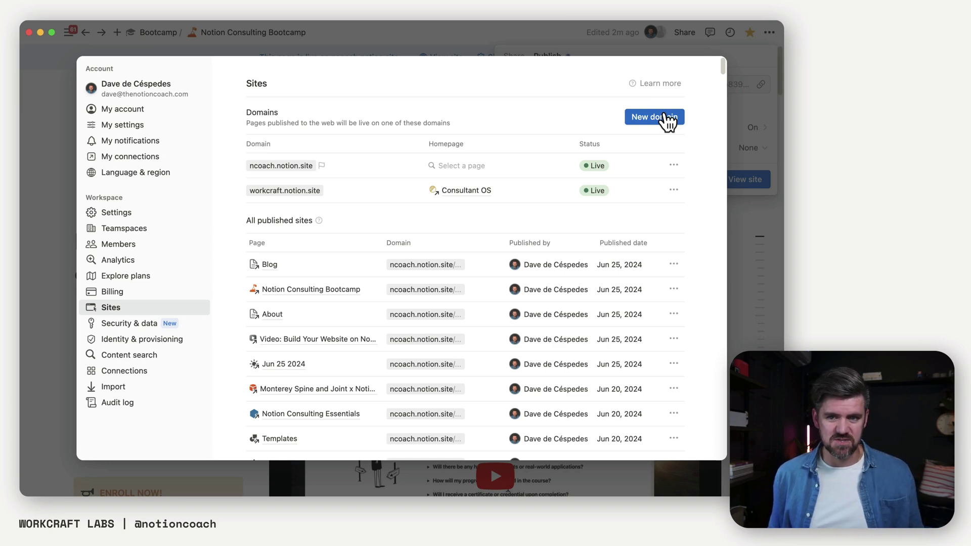
left_click(659, 116)
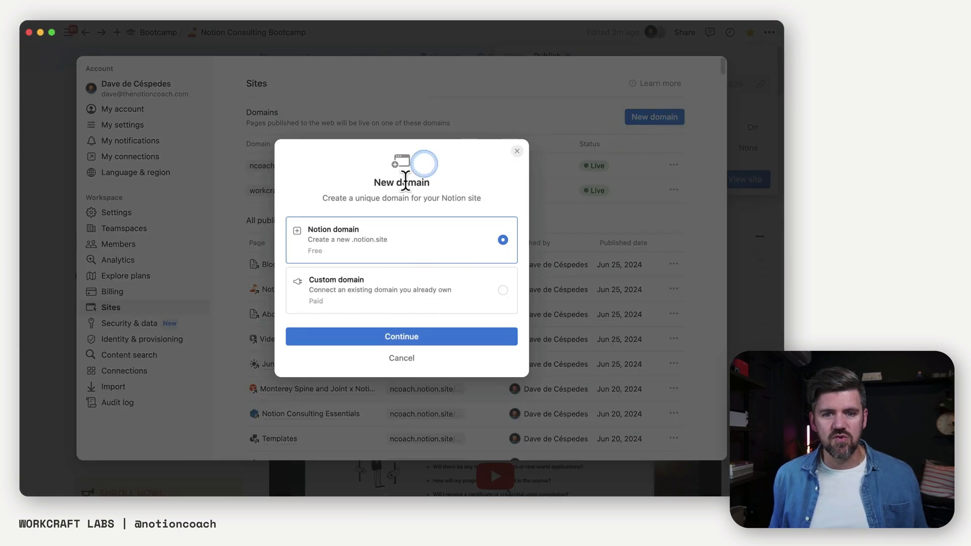
left_click(448, 296)
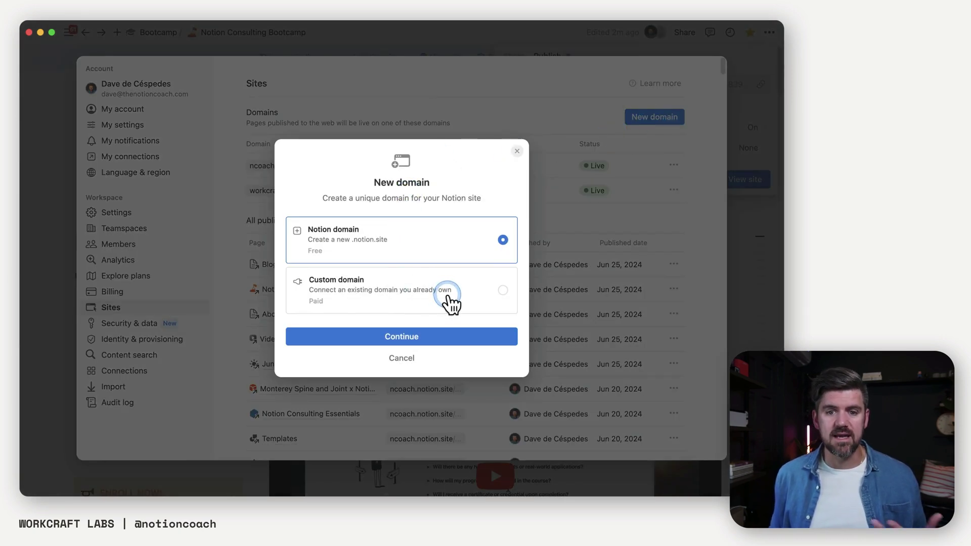
left_click(414, 337)
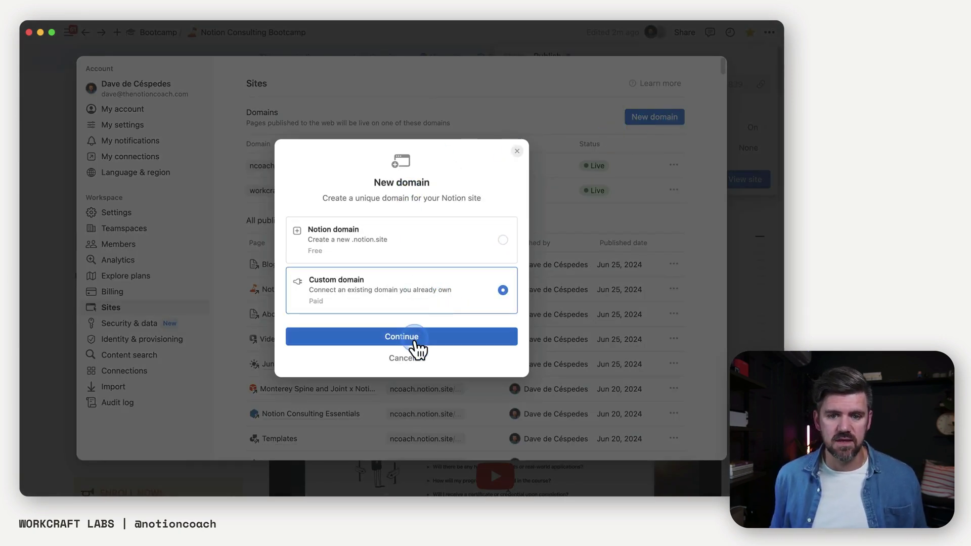
left_click(404, 268)
type("www.notion")
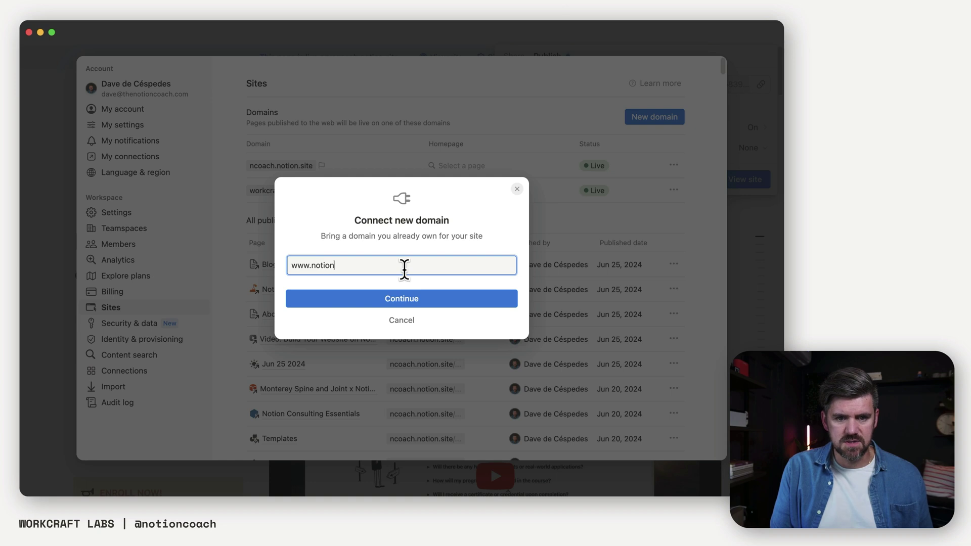
type("consultantbootcamp.com")
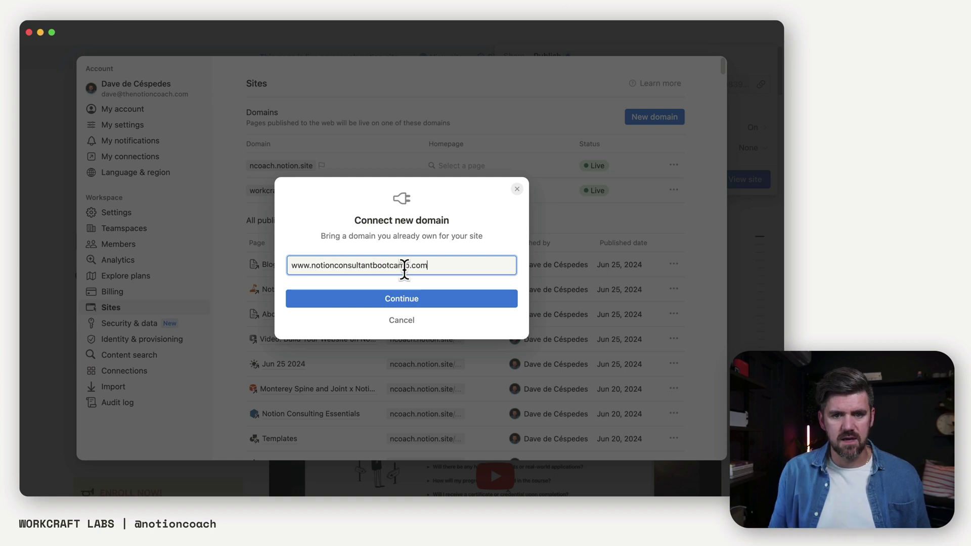
left_click(412, 291)
left_click(412, 297)
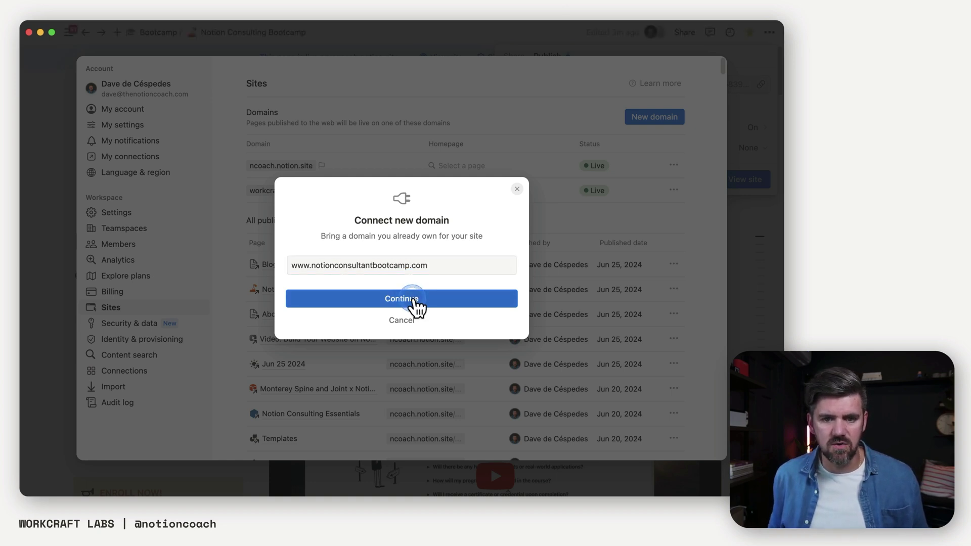
left_click(418, 234)
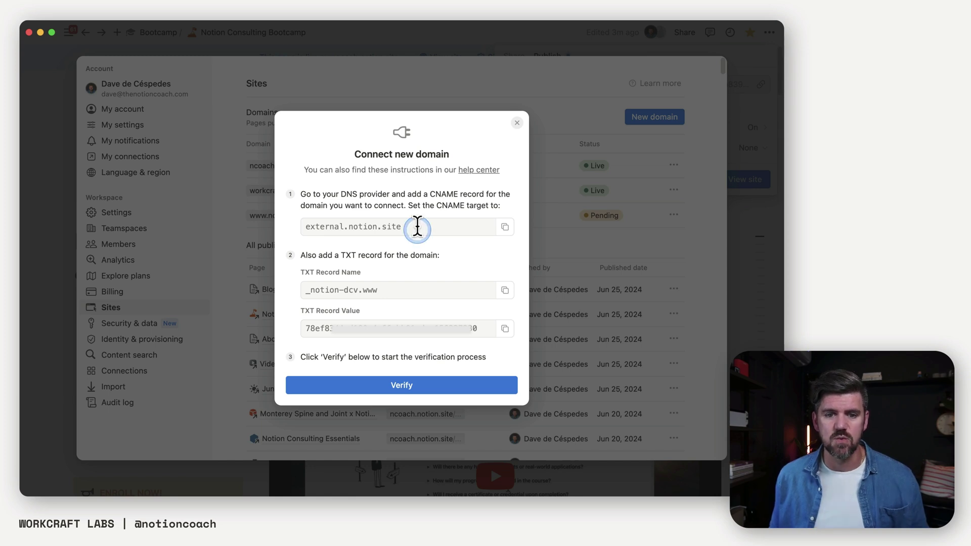
left_click(419, 219)
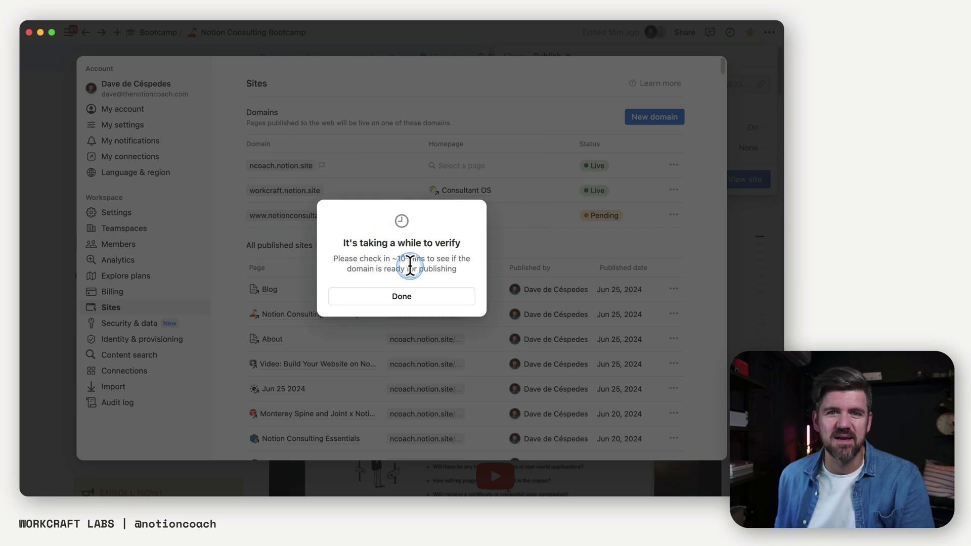
left_click(400, 298)
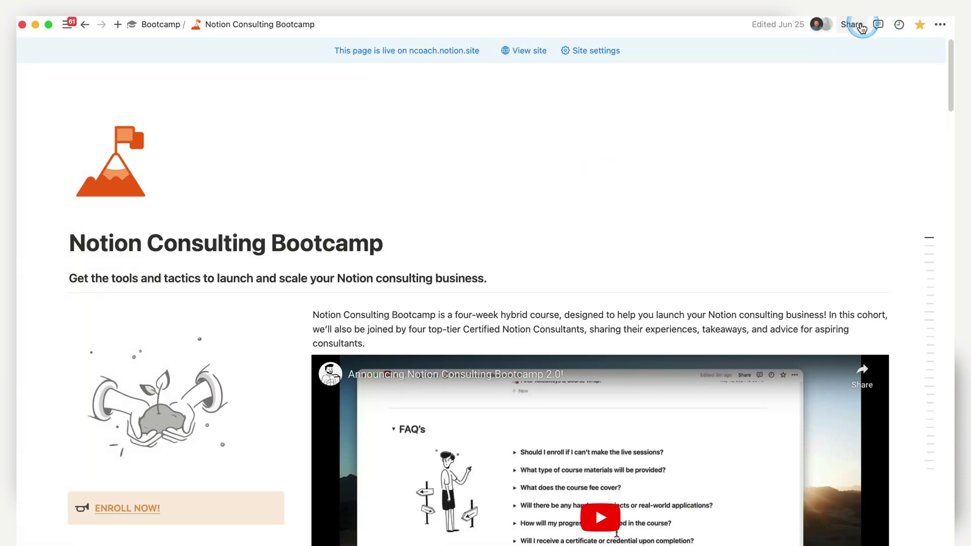
- Switch the Bootcamp page's published site to the custom domain
left_click(859, 30)
left_click(716, 80)
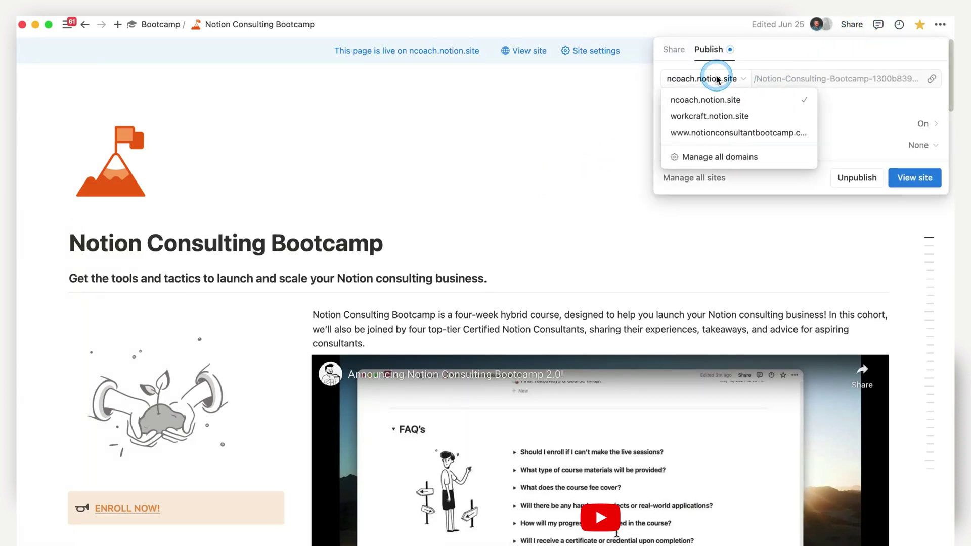
left_click(713, 133)
left_click(797, 147)
- Turn off the Notion watermark in the site header and publish the changes
left_click(878, 101)
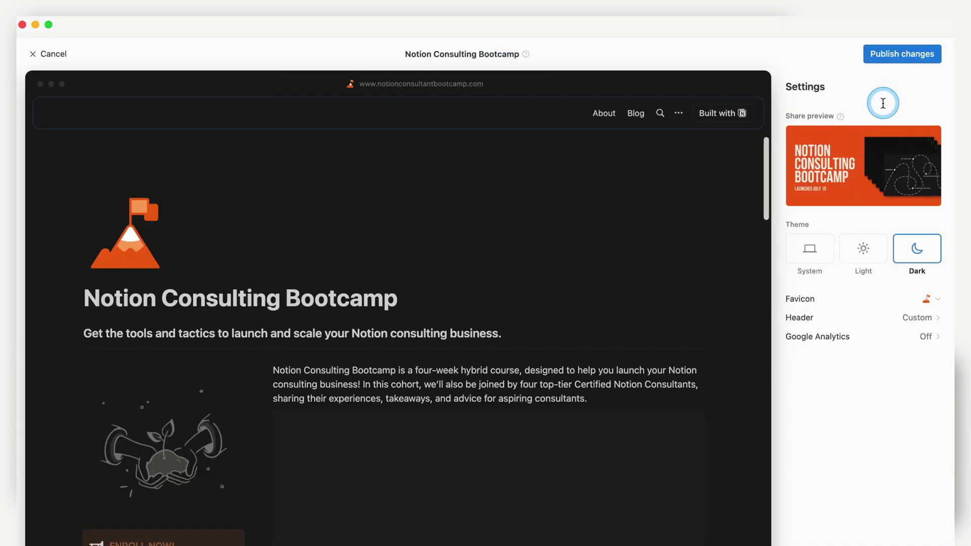
mouse_move(880, 148)
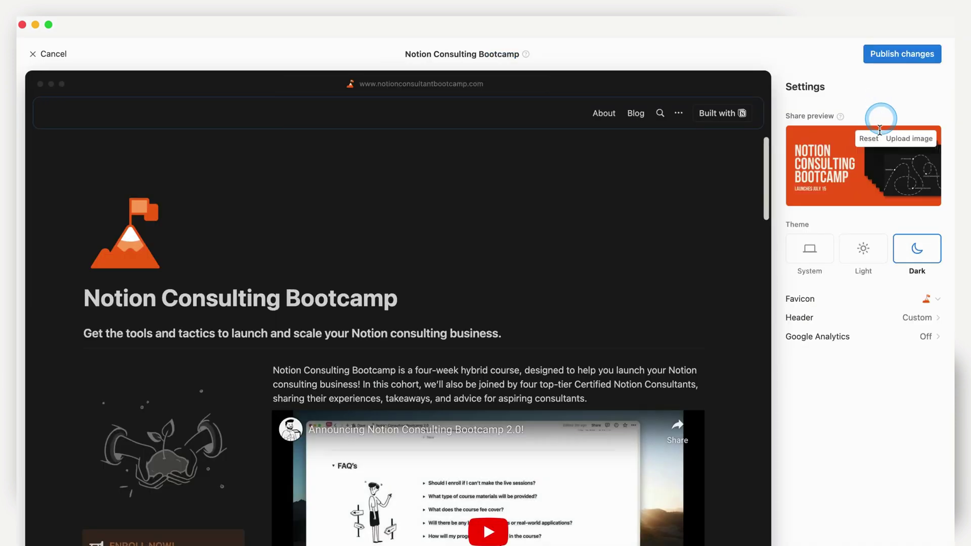
left_click(922, 319)
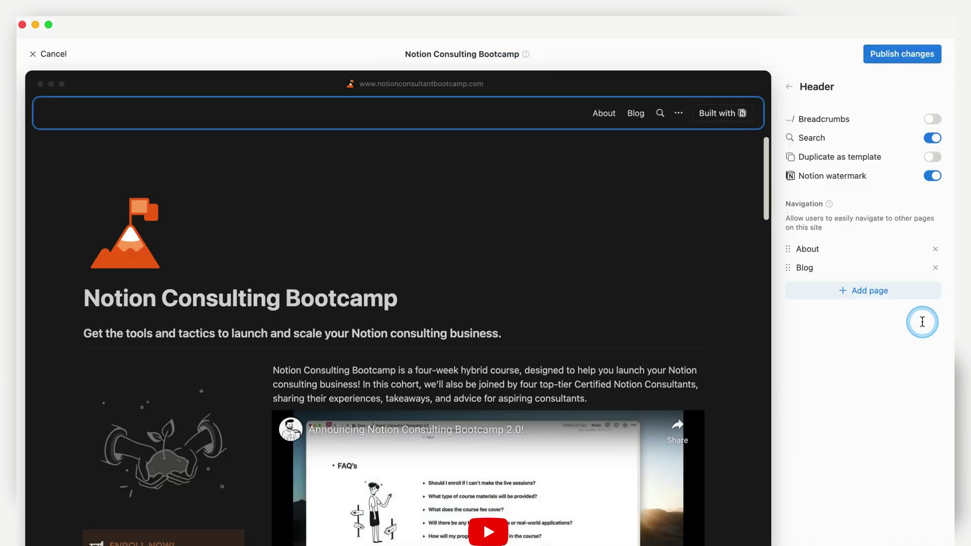
left_click(932, 172)
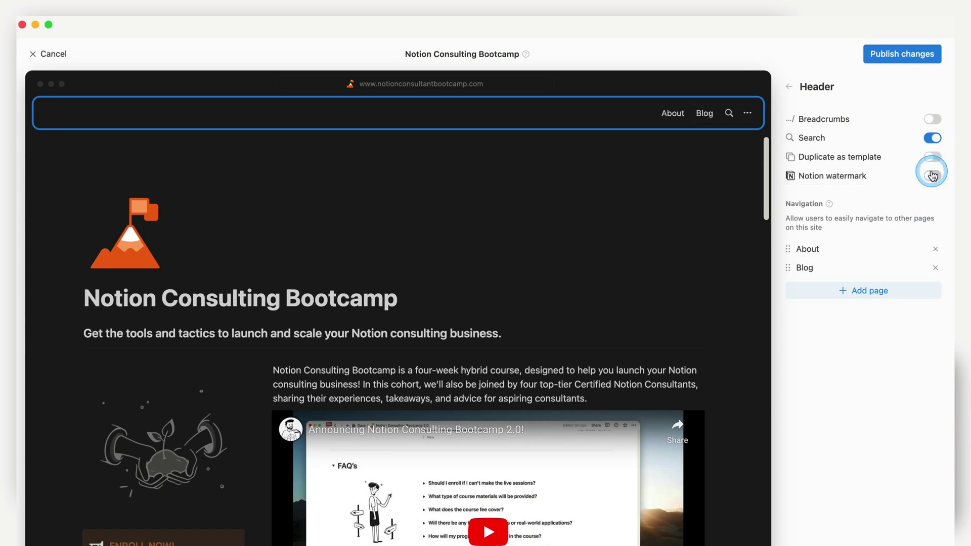
left_click(910, 54)
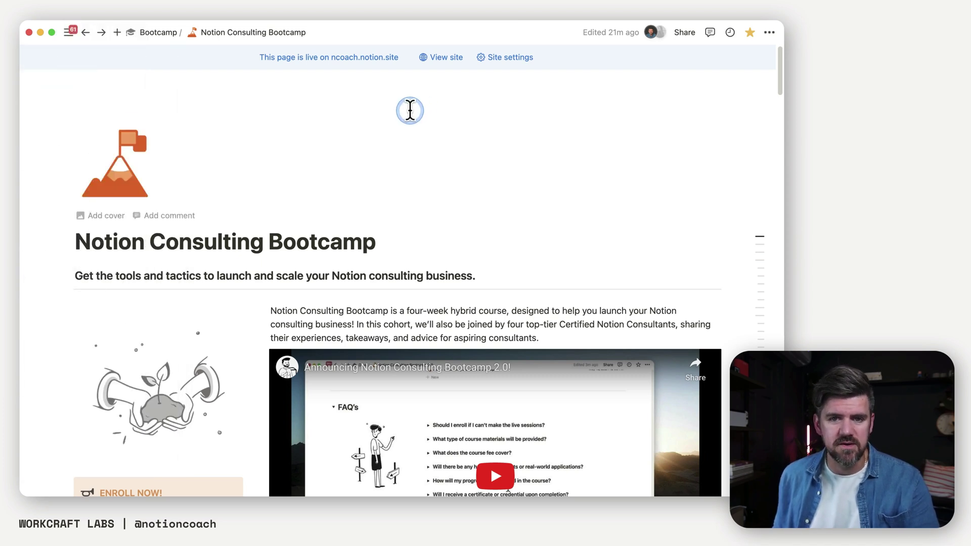
mouse_move(72, 40)
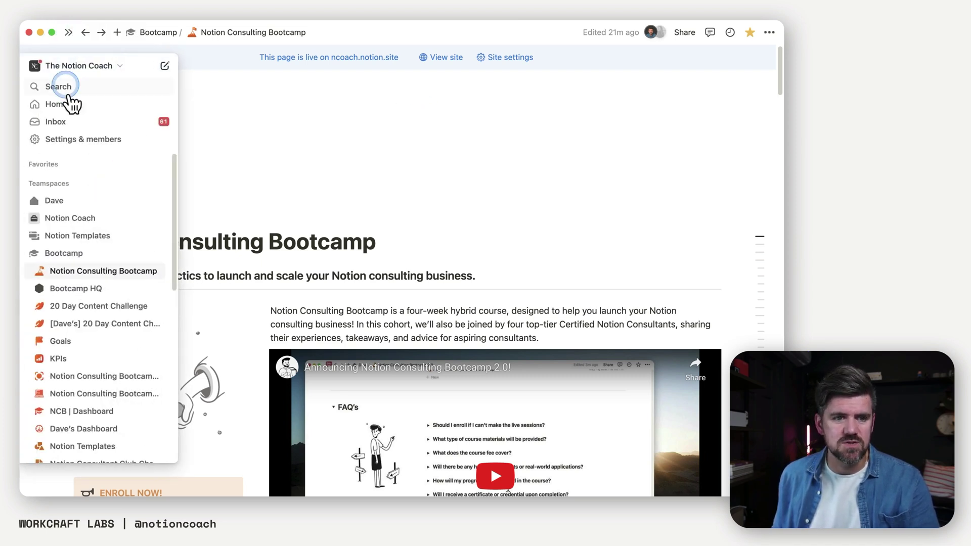
left_click(72, 139)
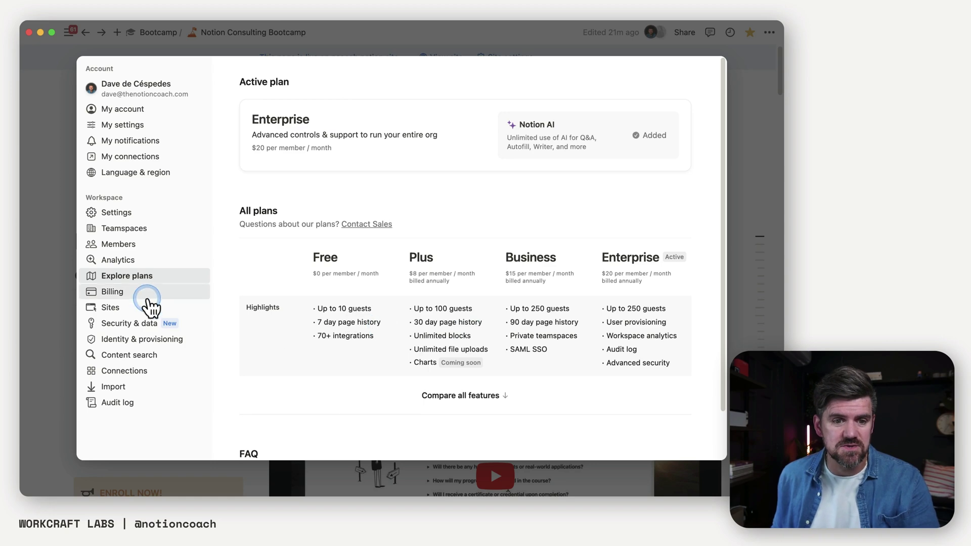
left_click(143, 308)
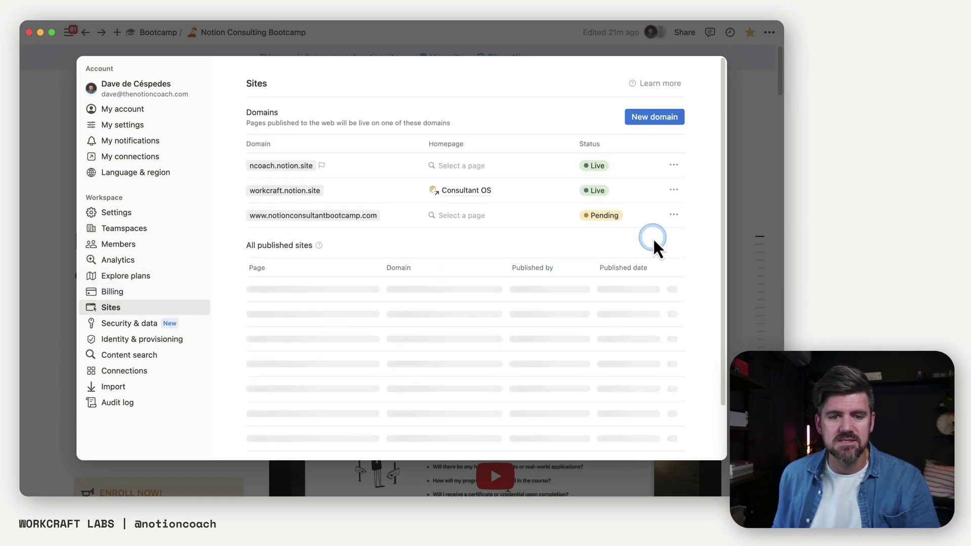